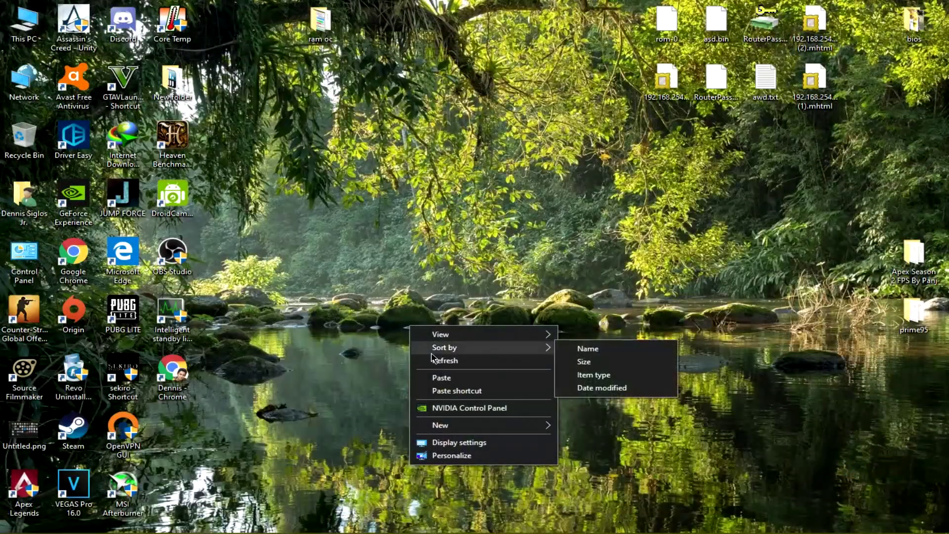
# Refresh the desktop several times from its context menu
pyautogui.click(435, 360)
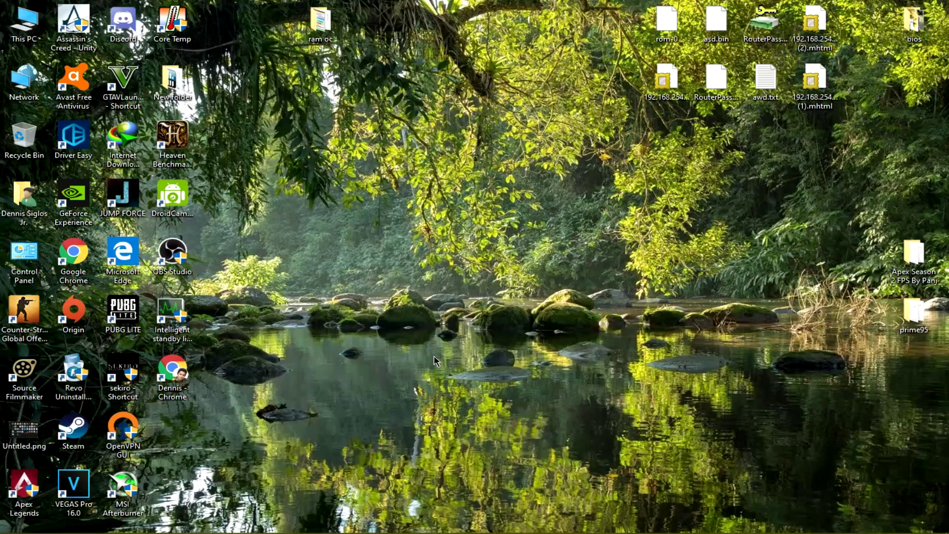
pyautogui.rightClick(350, 328)
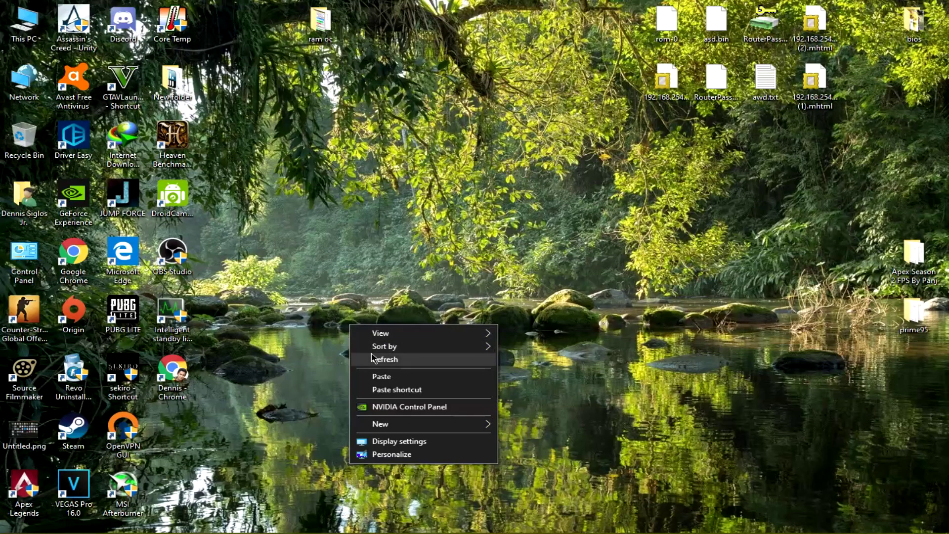
pyautogui.click(376, 360)
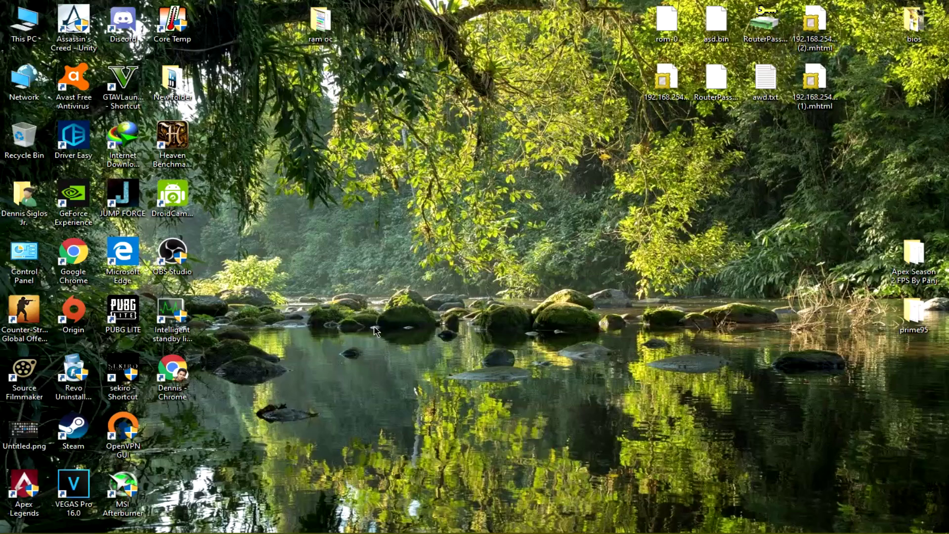
pyautogui.rightClick(350, 321)
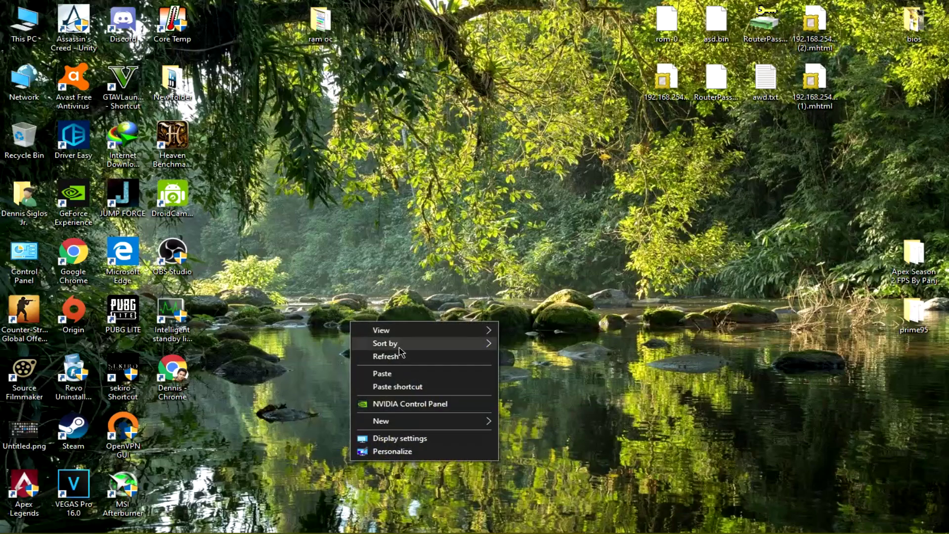
pyautogui.click(403, 356)
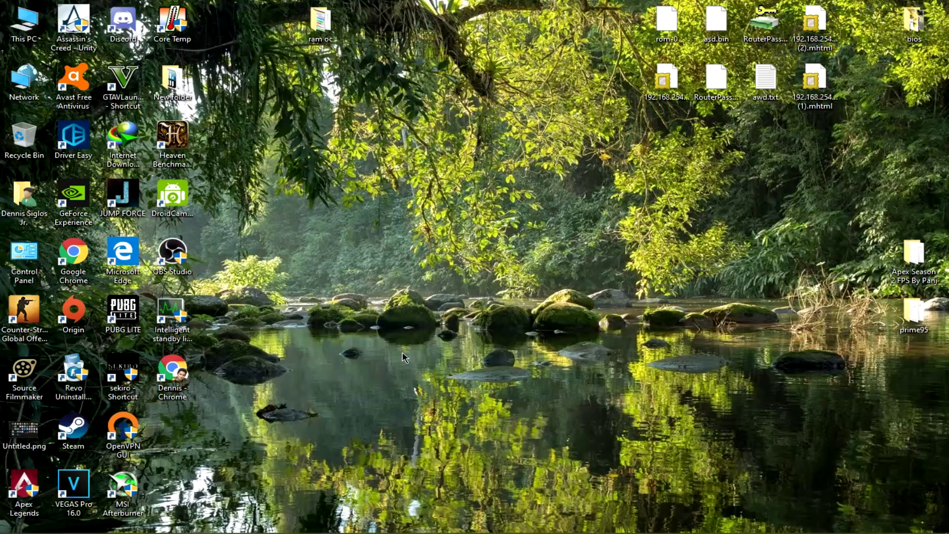
pyautogui.rightClick(469, 263)
pyautogui.click(496, 300)
# Check the BaseBoard and System manufacturer and model entries in System Information
pyautogui.press('super')
pyautogui.write('sys')
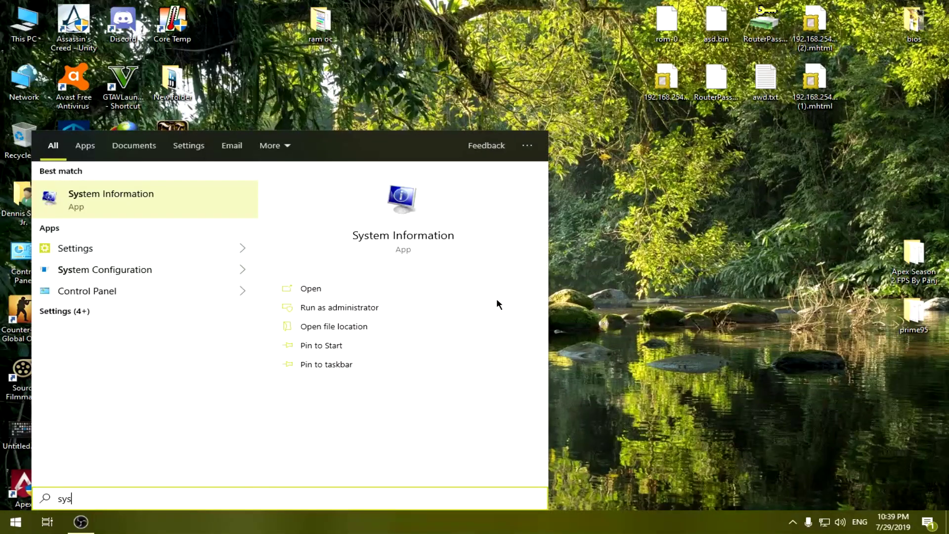
pyautogui.press('Return')
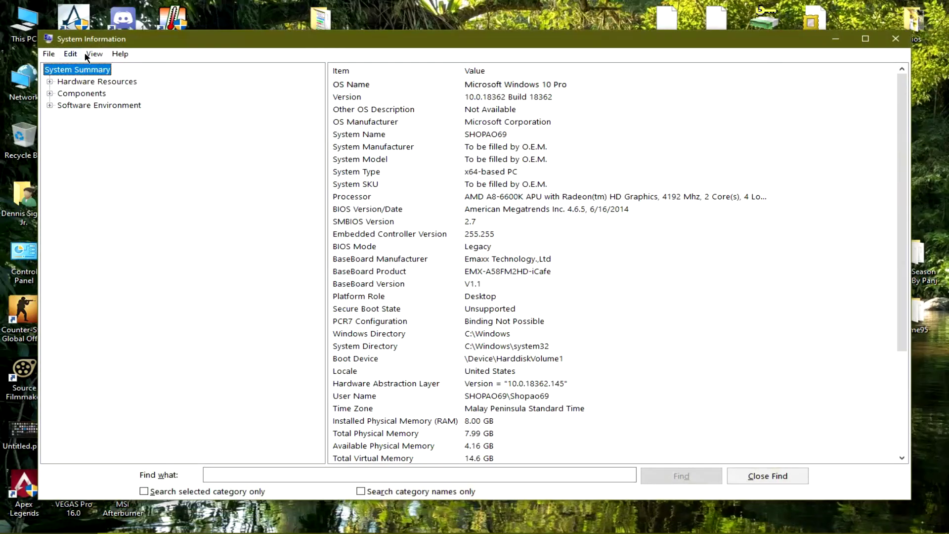
pyautogui.click(490, 271)
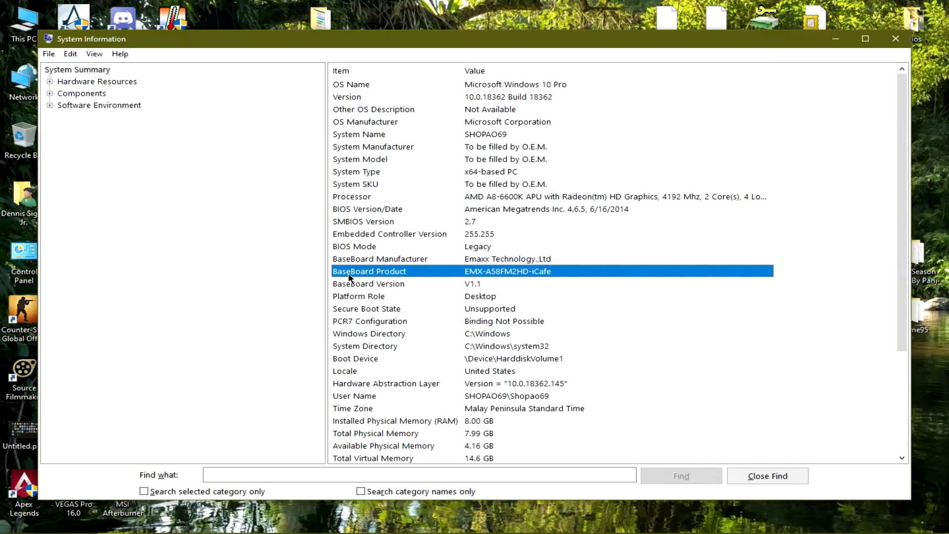
pyautogui.click(409, 259)
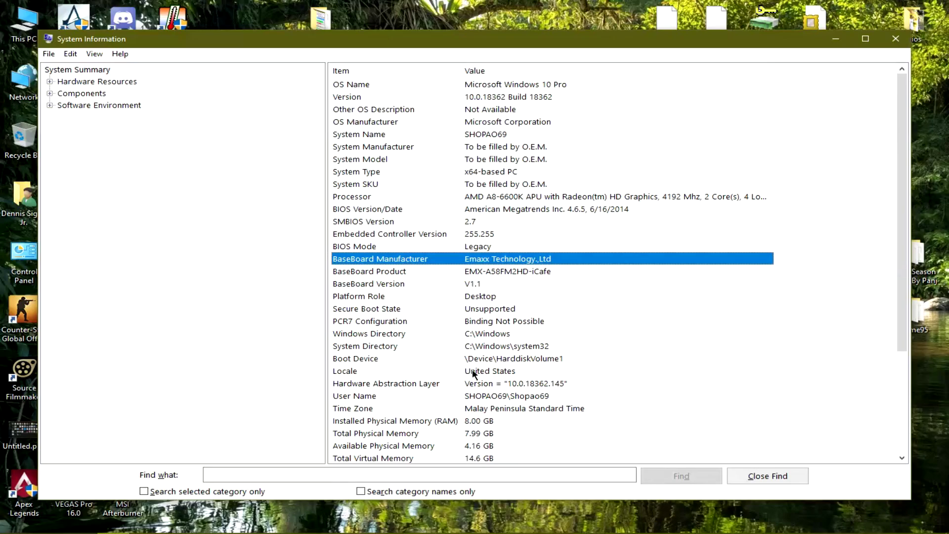
pyautogui.click(528, 160)
pyautogui.click(469, 147)
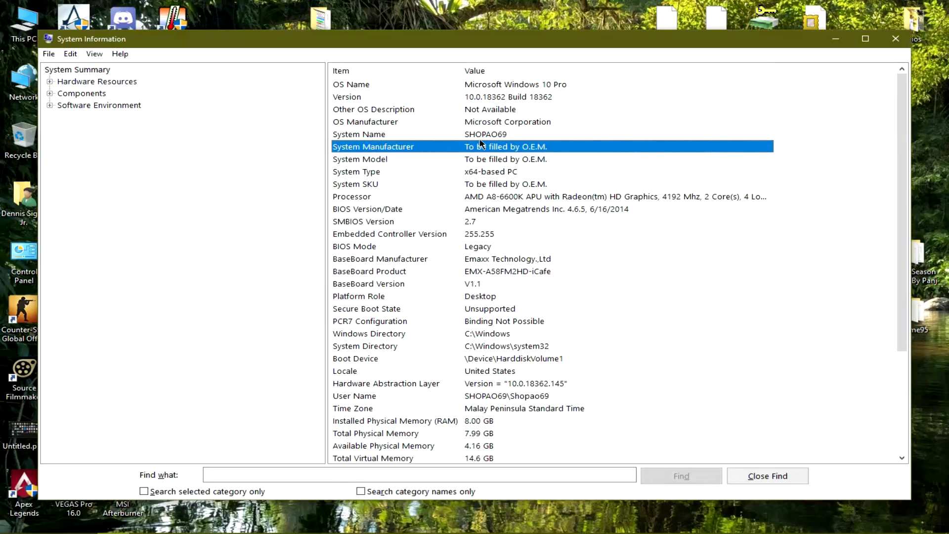
pyautogui.click(894, 39)
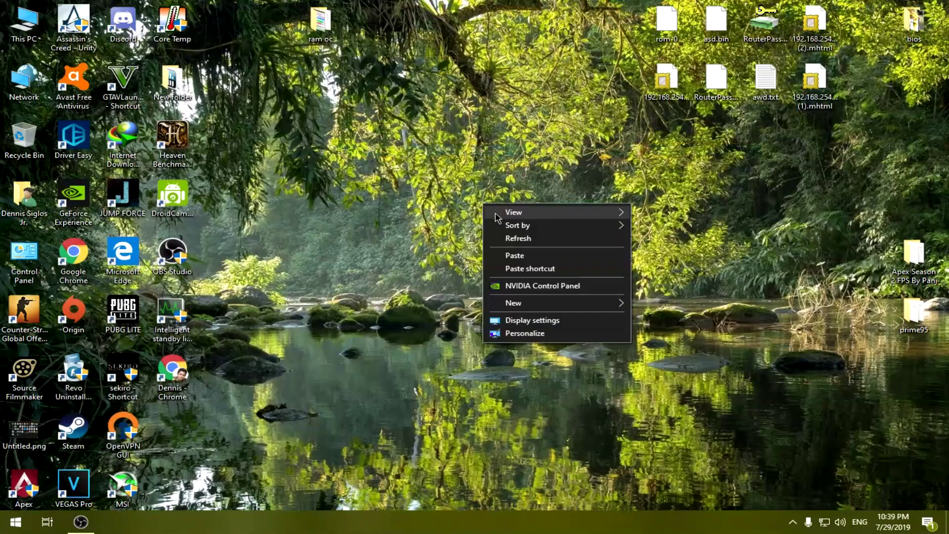
# Search emaxxtech in Chrome and go to the Emaxx BIOS support page
pyautogui.doubleClick(63, 269)
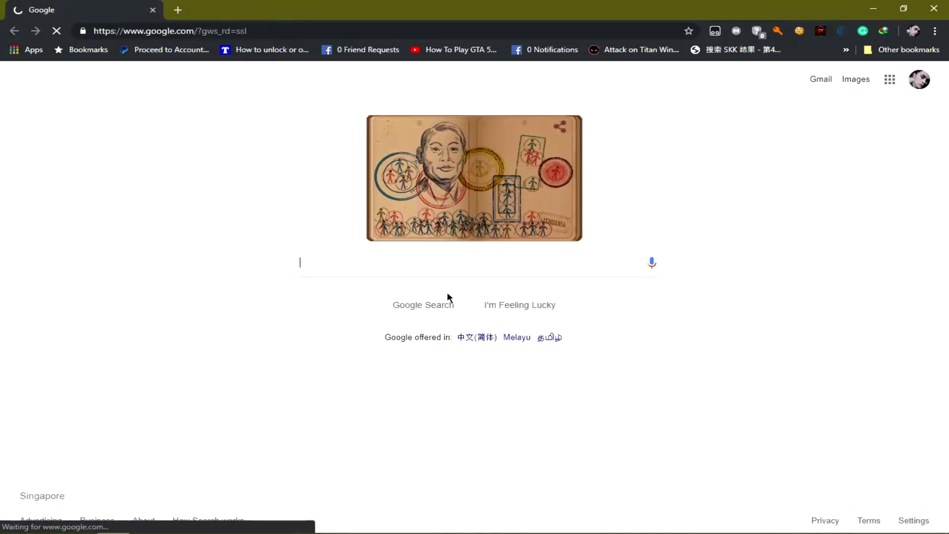
pyautogui.click(403, 263)
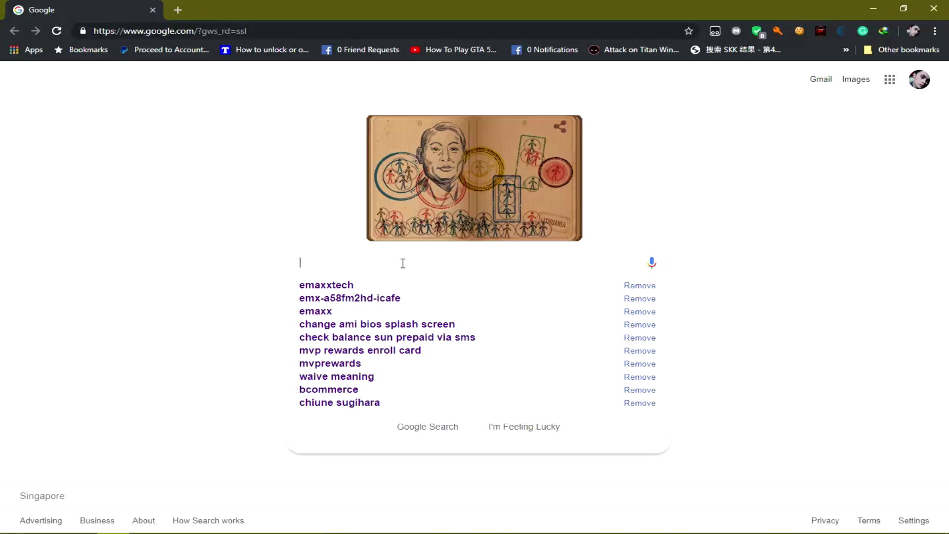
pyautogui.press('Down')
pyautogui.press('Return')
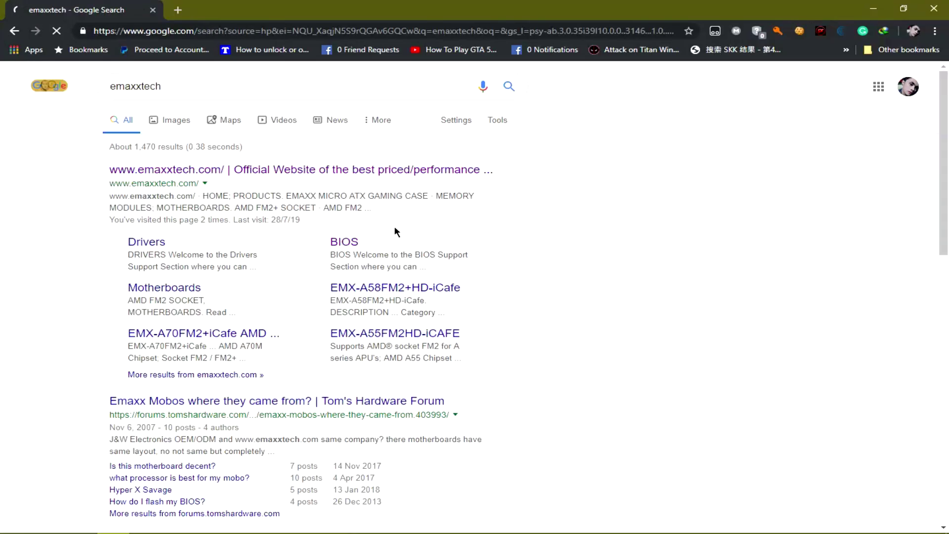
pyautogui.click(344, 243)
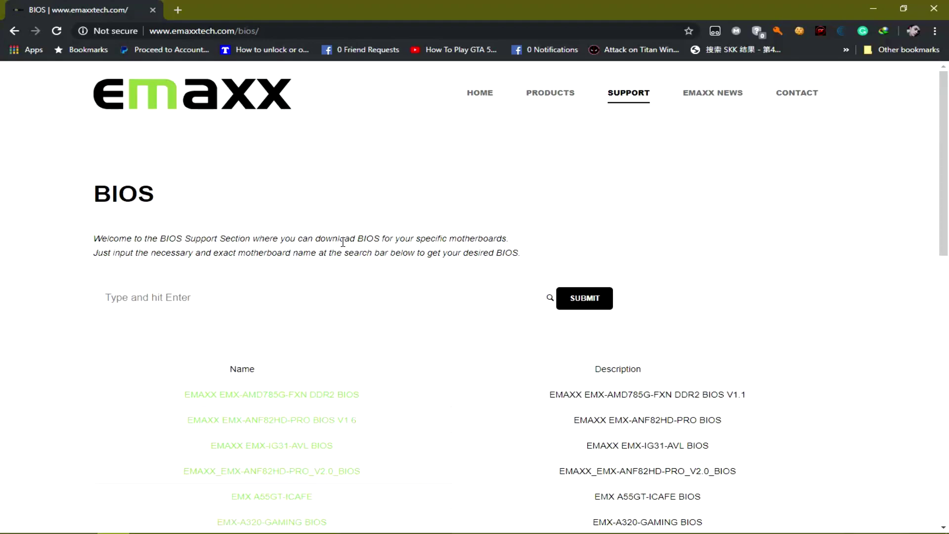
# Search the BIOS page for the A58FM2HD-ICAFE board
pyautogui.click(320, 300)
pyautogui.click(187, 332)
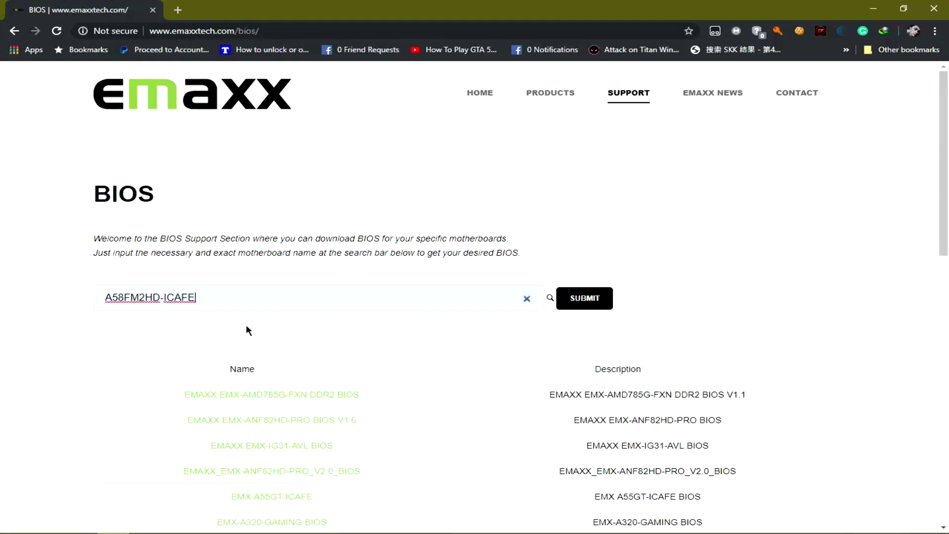
pyautogui.click(607, 299)
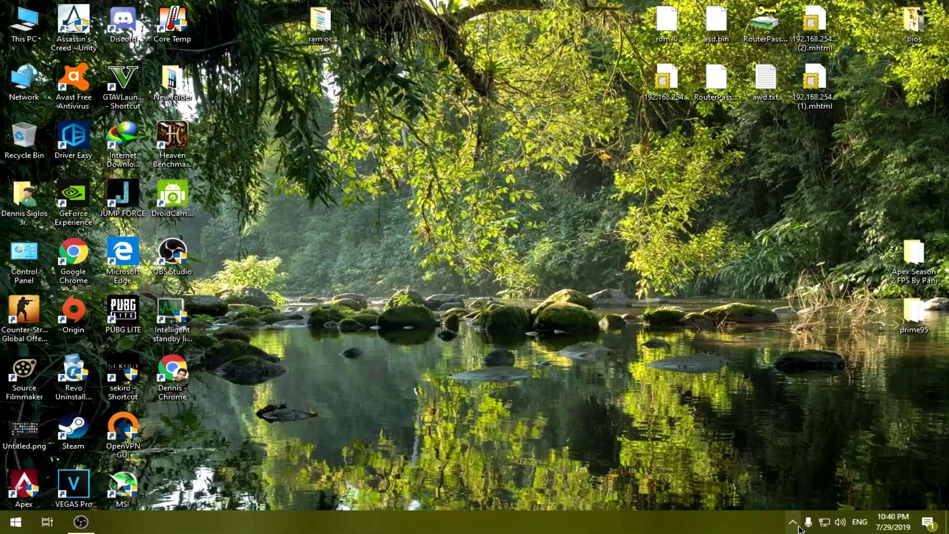
# Create a new desktop folder named 'Changing Splash screen'
pyautogui.click(793, 524)
pyautogui.rightClick(471, 343)
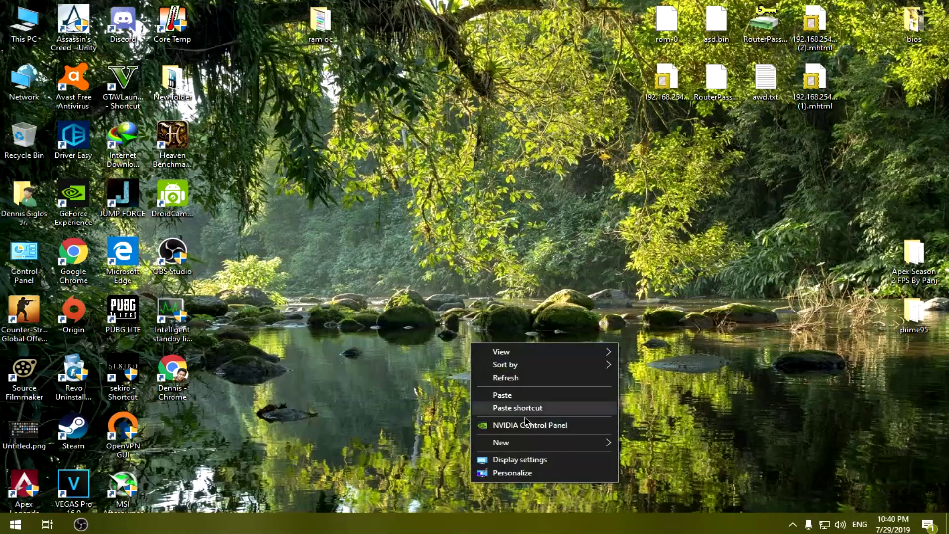
pyautogui.moveTo(532, 447)
pyautogui.click(651, 360)
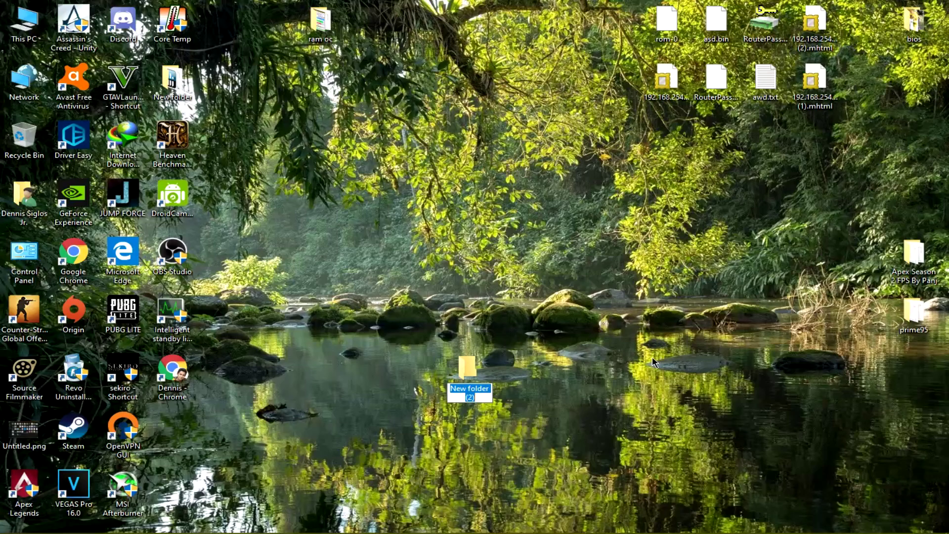
pyautogui.write('Changing')
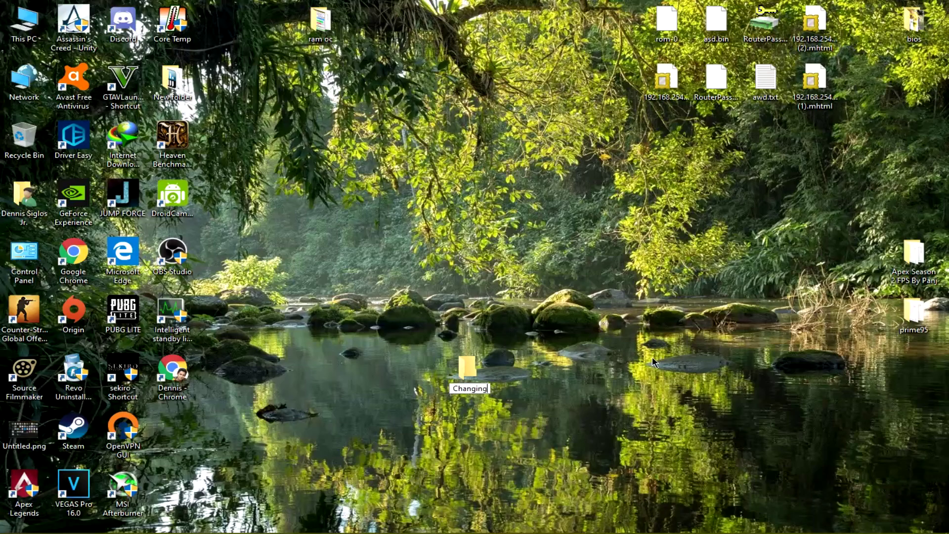
pyautogui.write(' Splash')
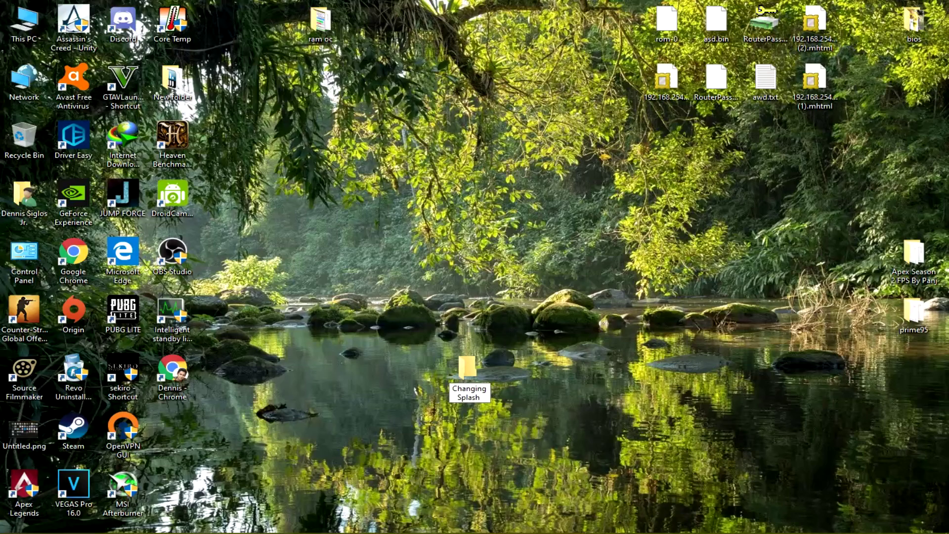
pyautogui.write(' screen')
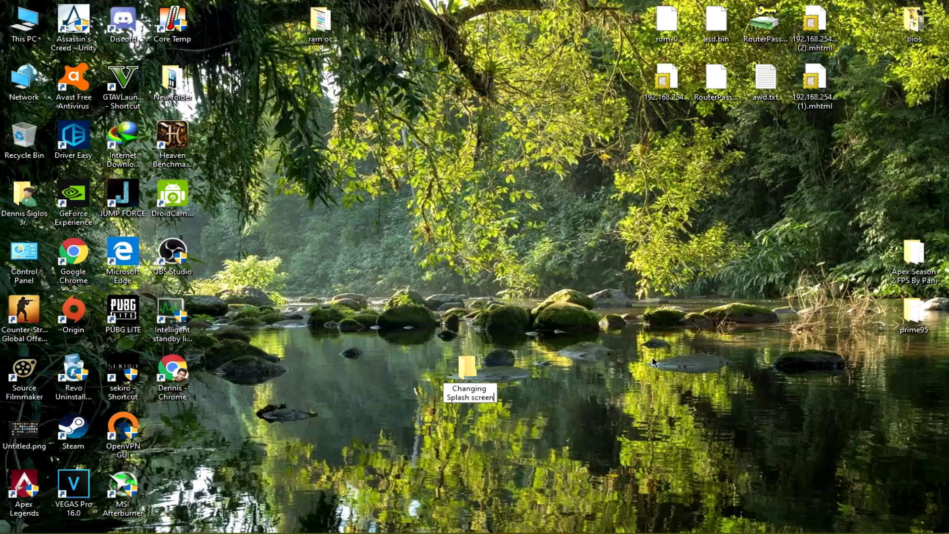
pyautogui.press('Return')
# Open the Changing Splash screen folder and Internet Download Manager's download list
pyautogui.doubleClick(490, 400)
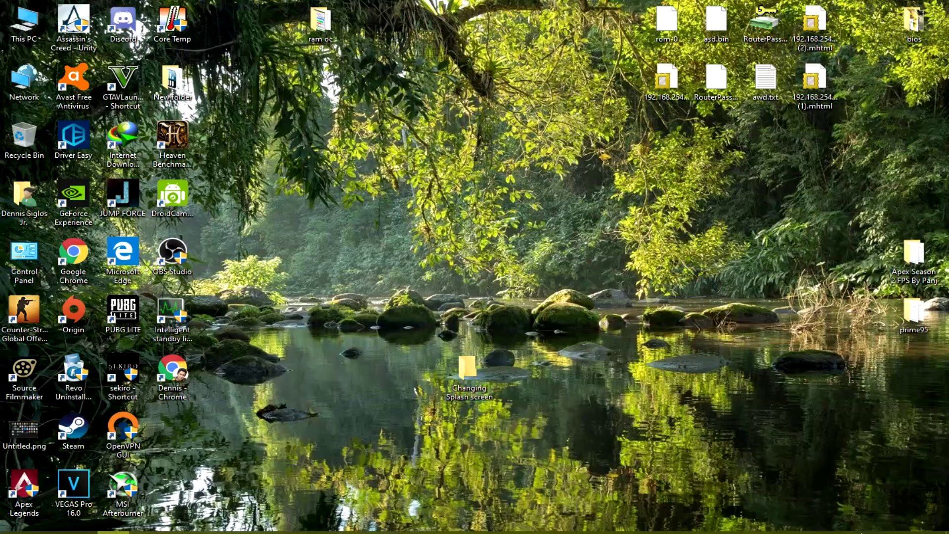
pyautogui.click(792, 522)
pyautogui.click(806, 476)
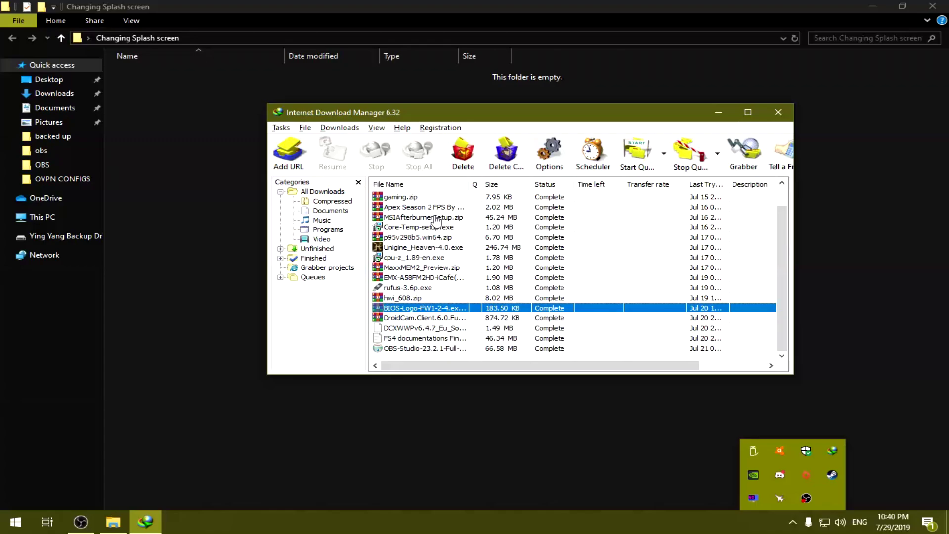
# Extract the EMX-A58FM2HD-iCafe folder from the downloaded zip into Changing Splash screen
pyautogui.doubleClick(418, 278)
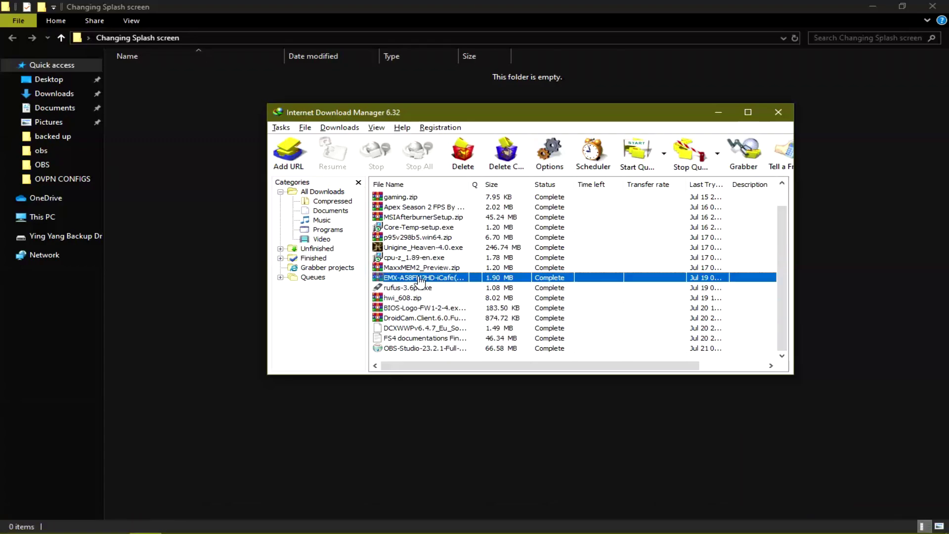
pyautogui.click(568, 356)
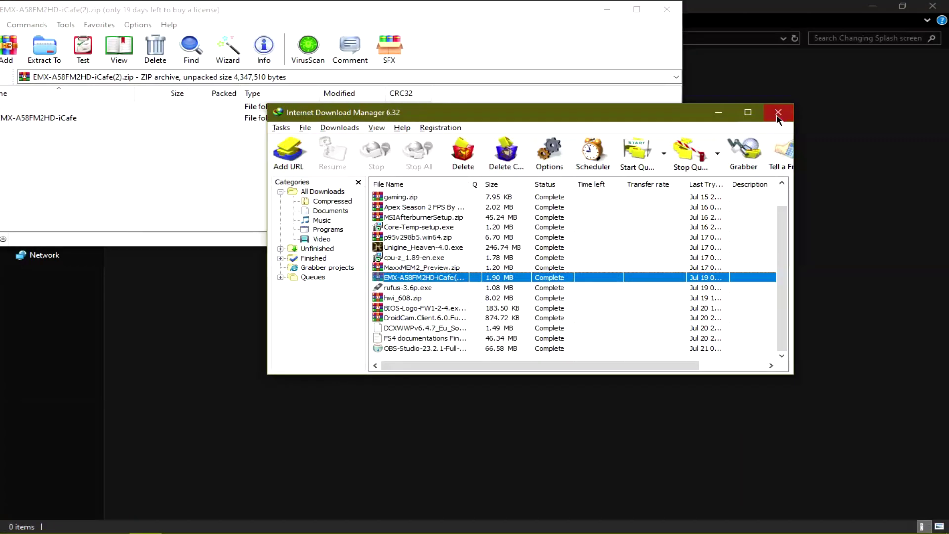
pyautogui.click(713, 114)
pyautogui.moveTo(74, 10); pyautogui.dragTo(479, 34)
pyautogui.click(444, 141)
pyautogui.moveTo(444, 141); pyautogui.dragTo(237, 164)
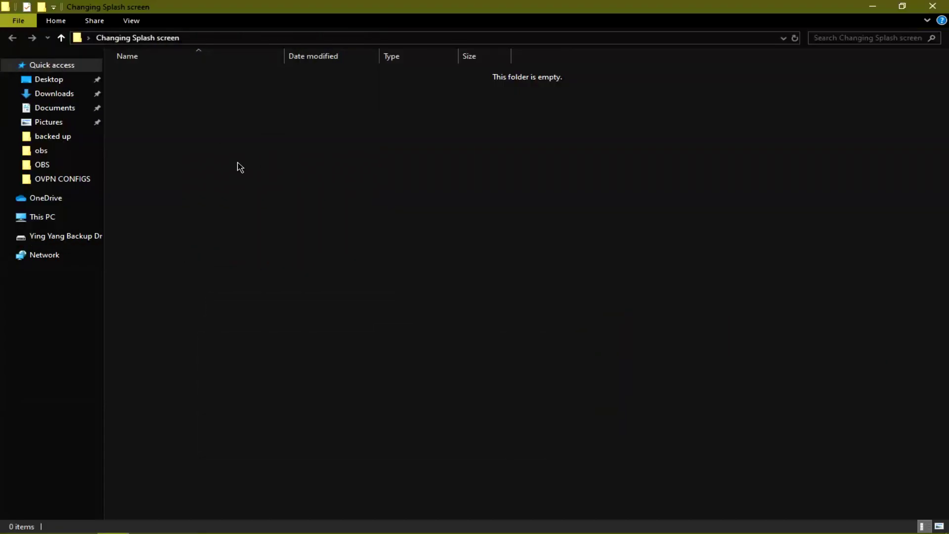
# Close WinRAR and confirm the extracted folder contains JA58FV11.rom
pyautogui.moveTo(891, 34); pyautogui.dragTo(651, 80)
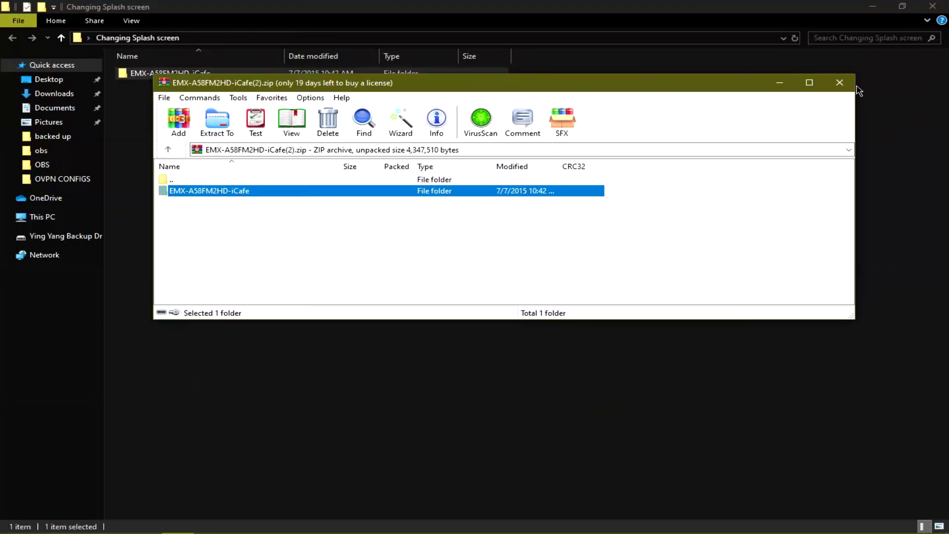
pyautogui.click(846, 81)
pyautogui.press('Return')
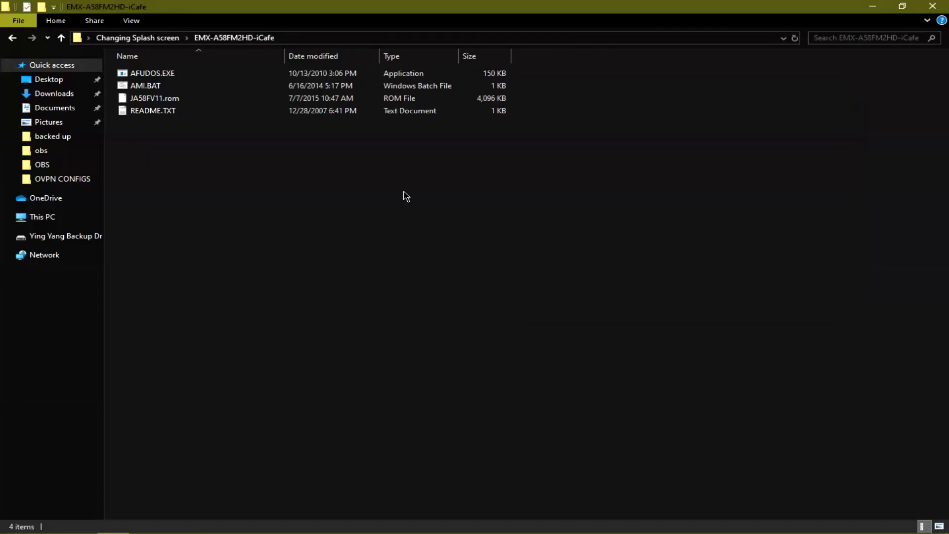
pyautogui.moveTo(277, 157); pyautogui.dragTo(211, 69)
pyautogui.click(280, 159)
pyautogui.click(235, 99)
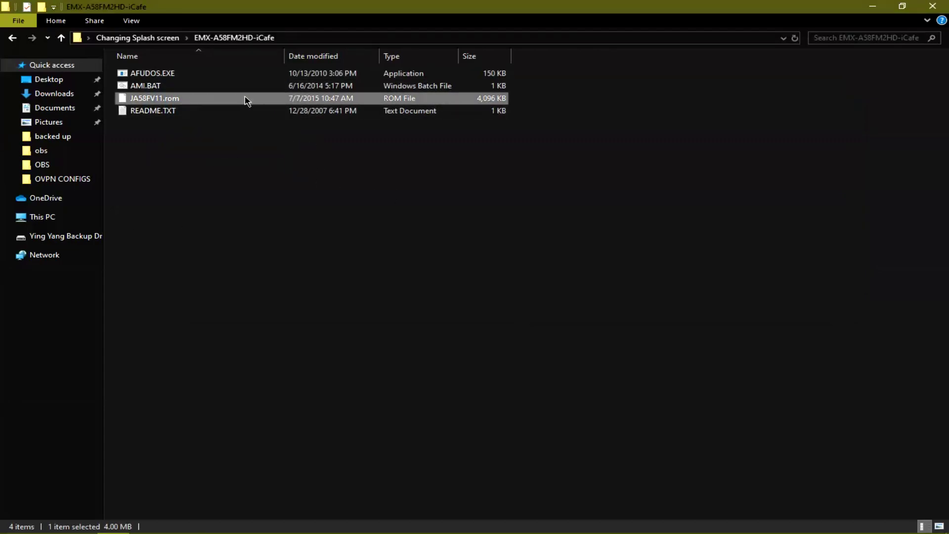
# Return to Changing Splash screen and bring up the download manager
pyautogui.click(13, 38)
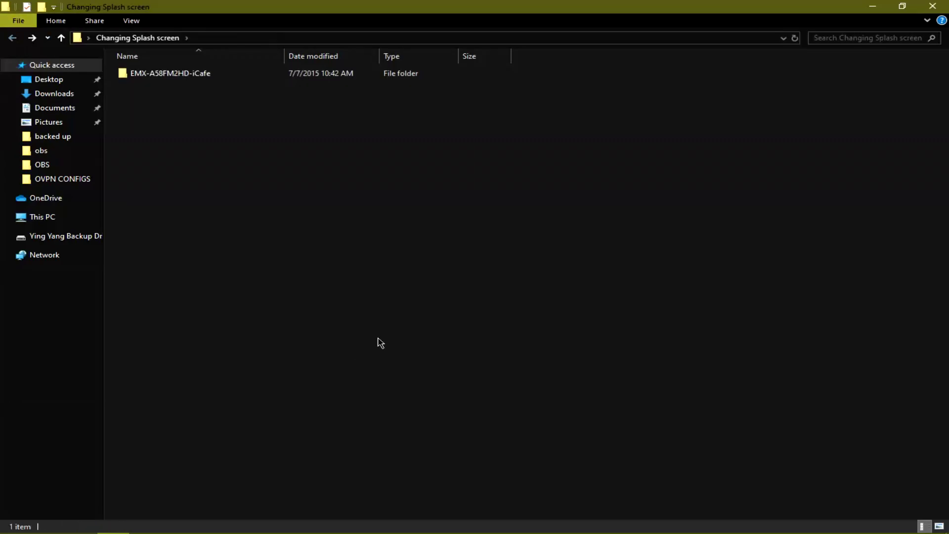
pyautogui.click(792, 522)
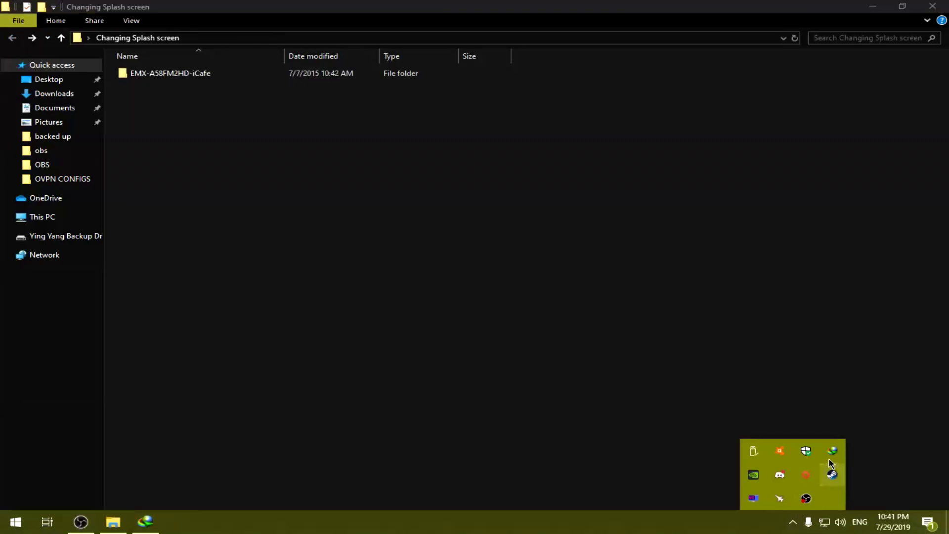
pyautogui.click(833, 452)
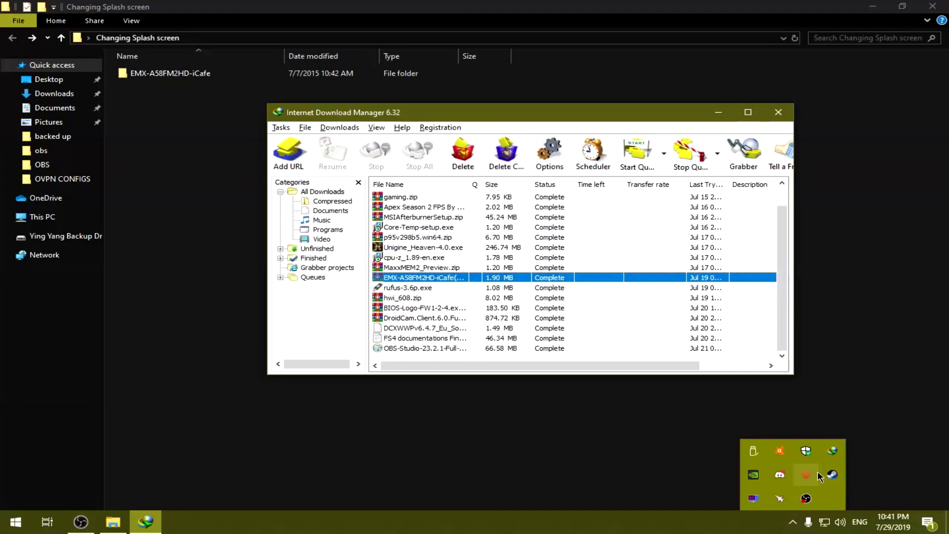
# Extract BIOS Logo FW1-2-4.exe from the BIOS-Logo download into Changing Splash screen
pyautogui.doubleClick(480, 309)
pyautogui.click(586, 356)
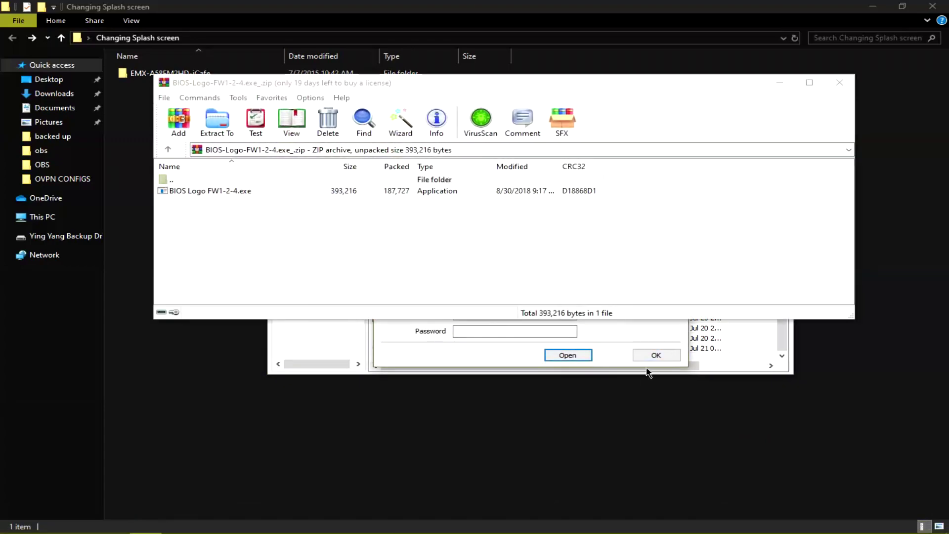
pyautogui.click(651, 355)
pyautogui.click(720, 110)
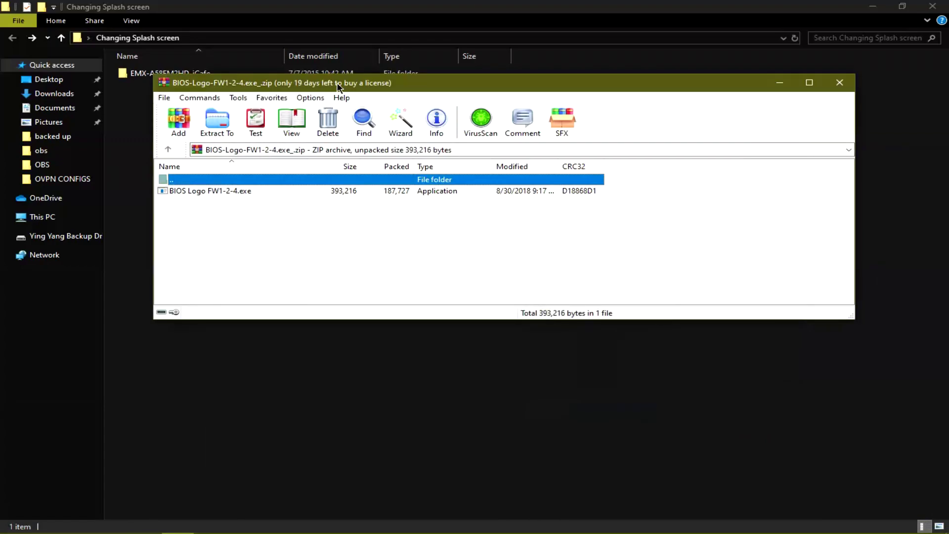
pyautogui.moveTo(316, 87); pyautogui.dragTo(586, 82)
pyautogui.moveTo(495, 185); pyautogui.dragTo(241, 174)
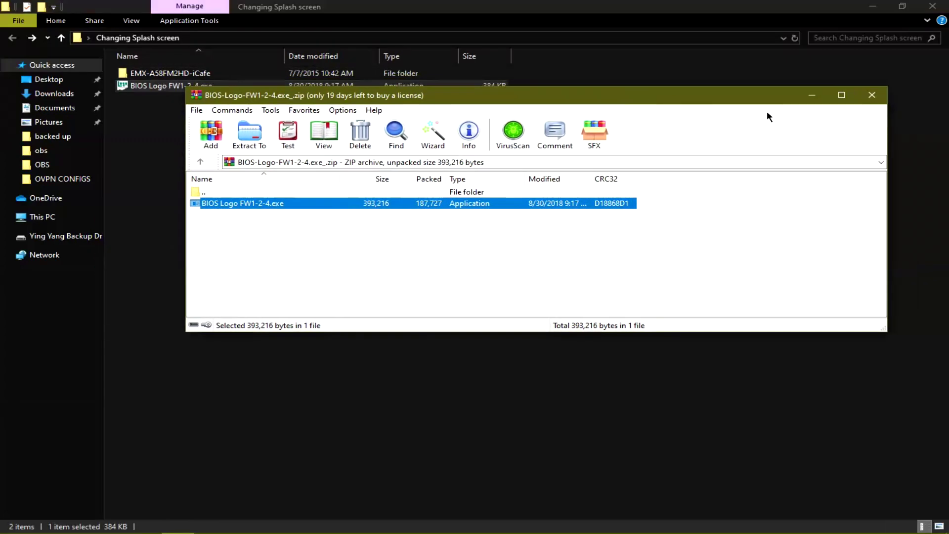
# Close WinRAR and the download manager, then go to Downloads
pyautogui.click(872, 94)
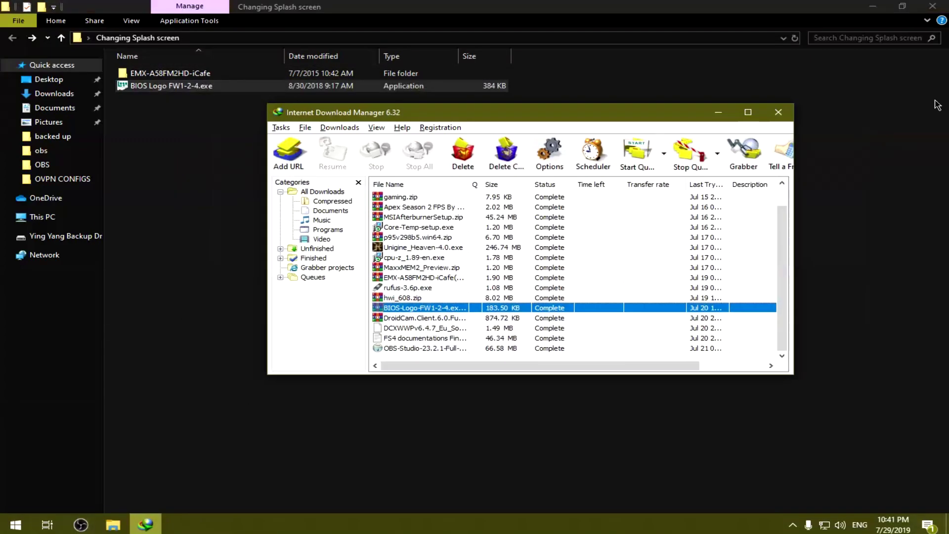
pyautogui.click(778, 112)
pyautogui.click(64, 94)
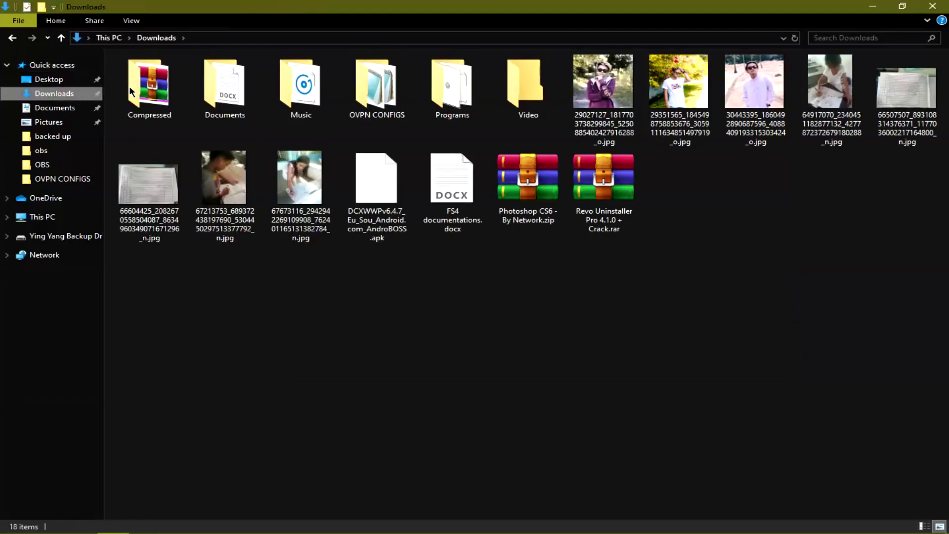
# Paste the photo from Downloads into Changing Splash screen and refresh the listing
pyautogui.click(736, 82)
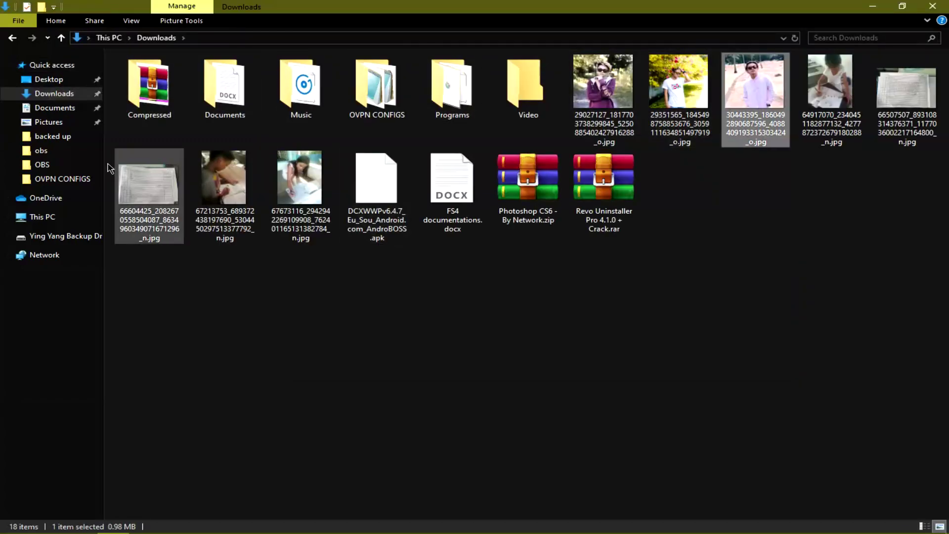
pyautogui.click(15, 40)
pyautogui.rightClick(355, 193)
pyautogui.click(385, 237)
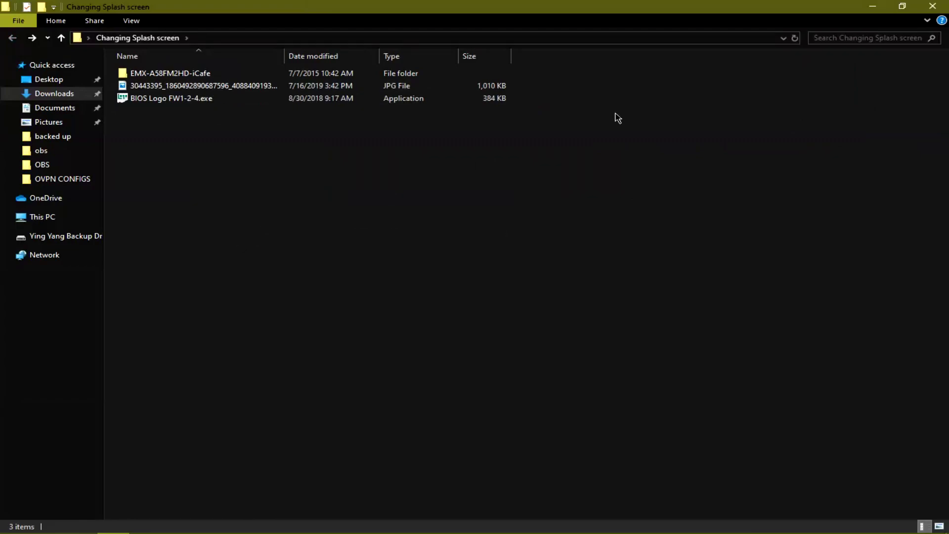
pyautogui.rightClick(453, 199)
pyautogui.click(487, 248)
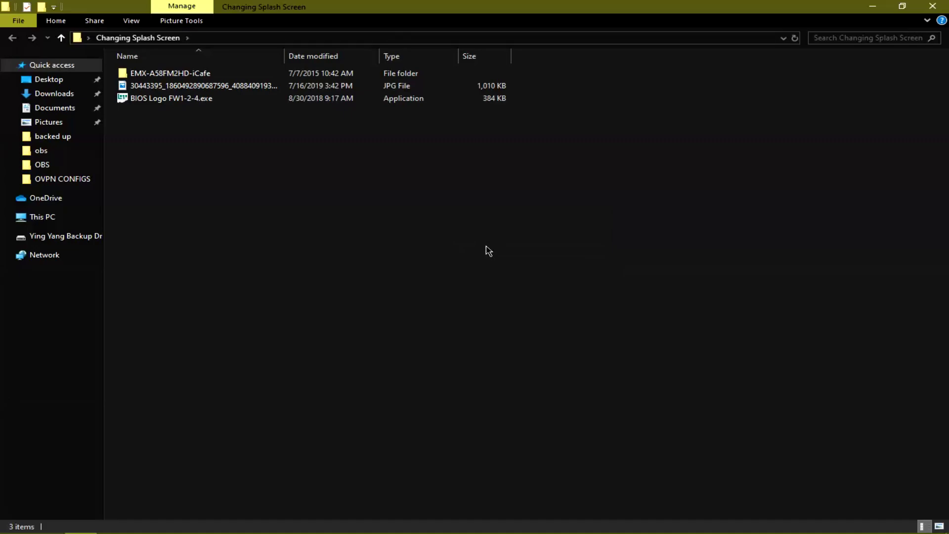
pyautogui.click(182, 105)
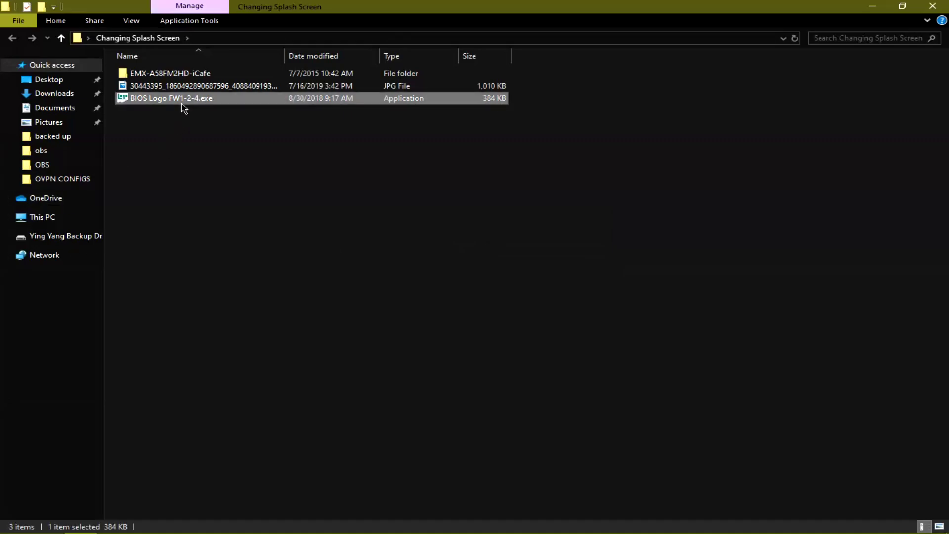
# Run BIOS Logo FW1-2-4.exe and load JA58FV11.rom from EMX-A58FM2HD-iCafe
pyautogui.doubleClick(183, 98)
pyautogui.click(606, 219)
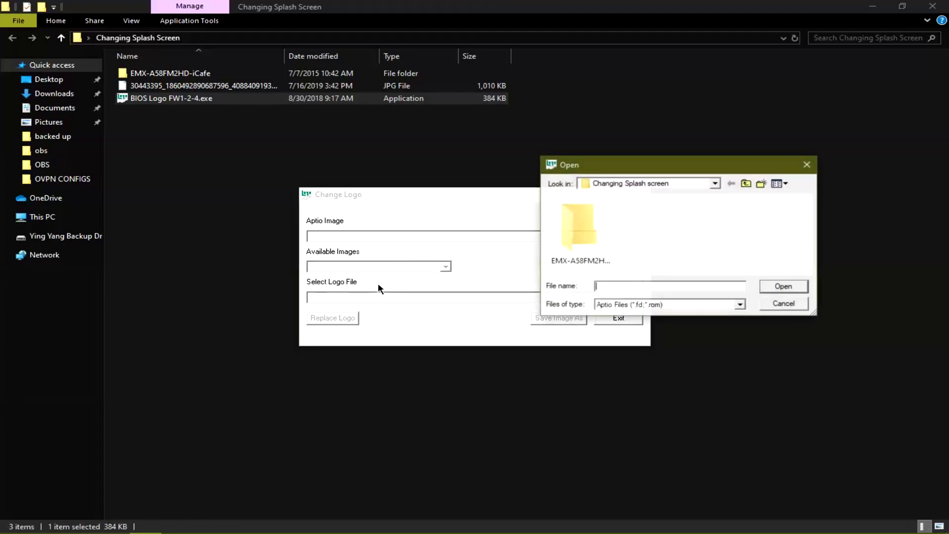
pyautogui.doubleClick(590, 242)
pyautogui.doubleClick(594, 242)
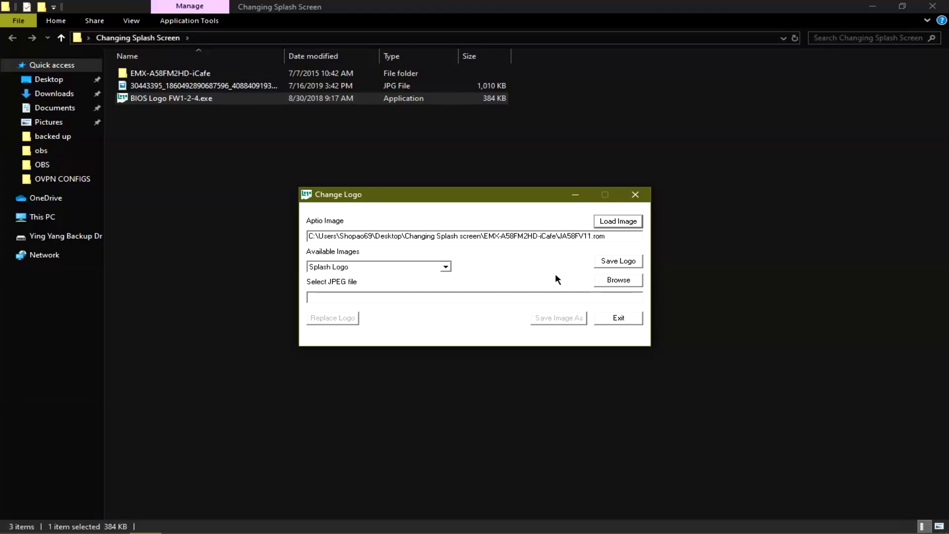
# Save the current splash logo as original splash screen.jpg in Changing Splash screen, then open it
pyautogui.click(618, 261)
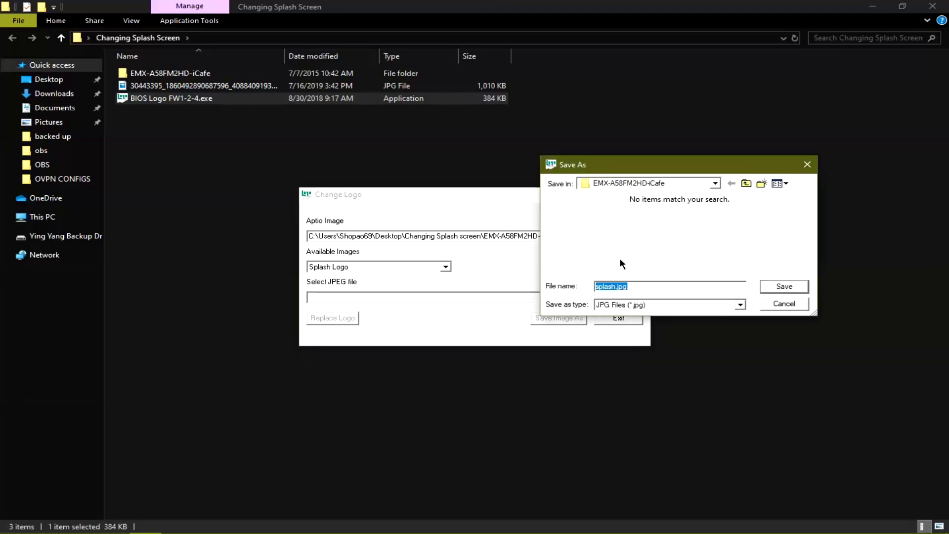
pyautogui.moveTo(632, 169); pyautogui.dragTo(398, 239)
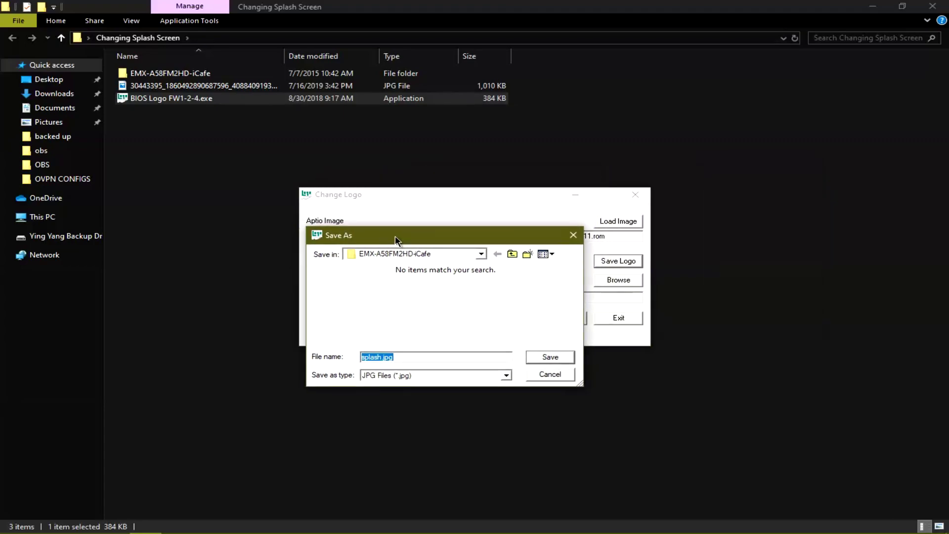
pyautogui.click(512, 253)
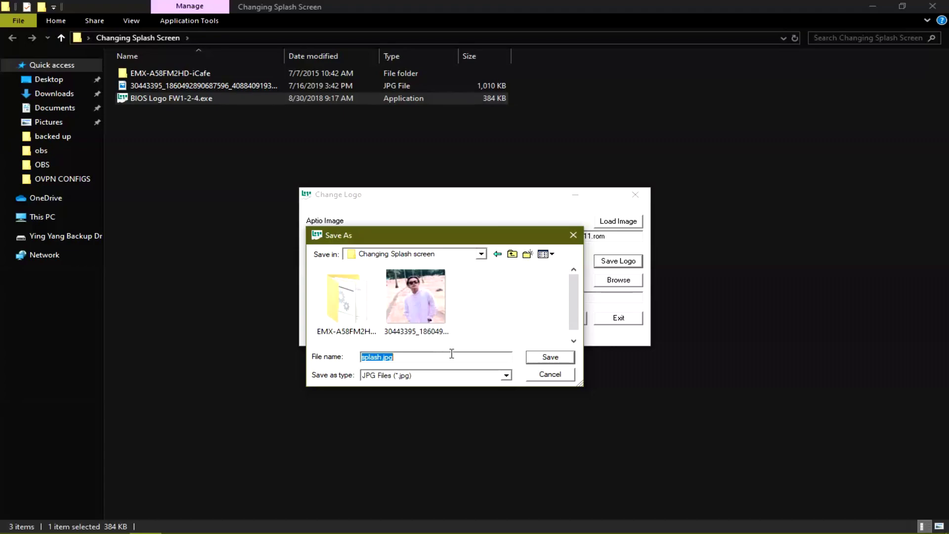
pyautogui.write('On')
pyautogui.write('iginal Splash Scre')
pyautogui.write('en')
pyautogui.press('Return')
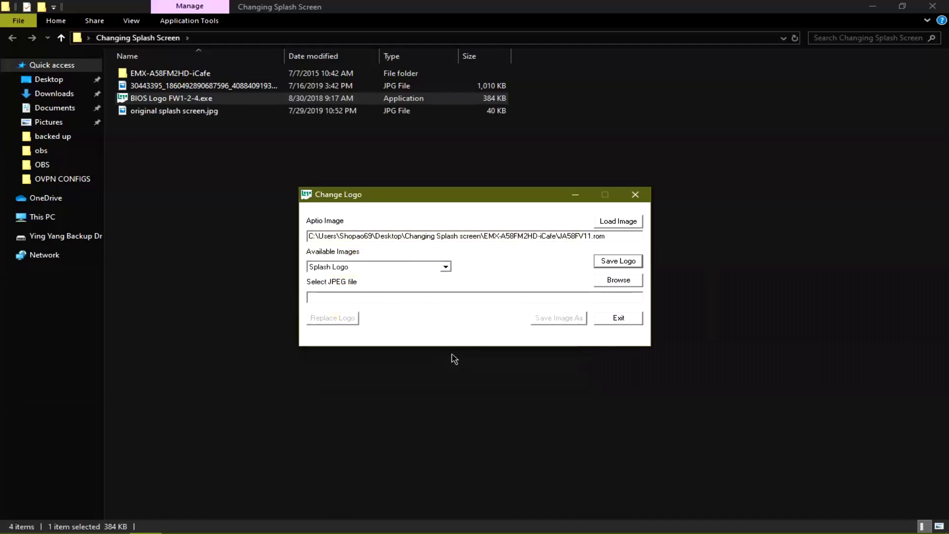
pyautogui.rightClick(229, 148)
pyautogui.click(252, 193)
pyautogui.doubleClick(216, 111)
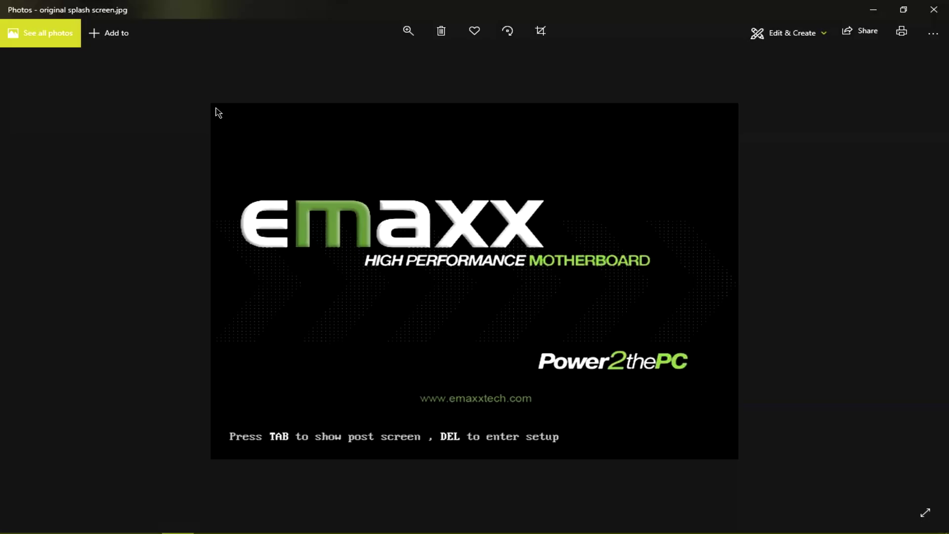
# Close the Photos viewer and exit the Change Logo tool
pyautogui.moveTo(258, 531)
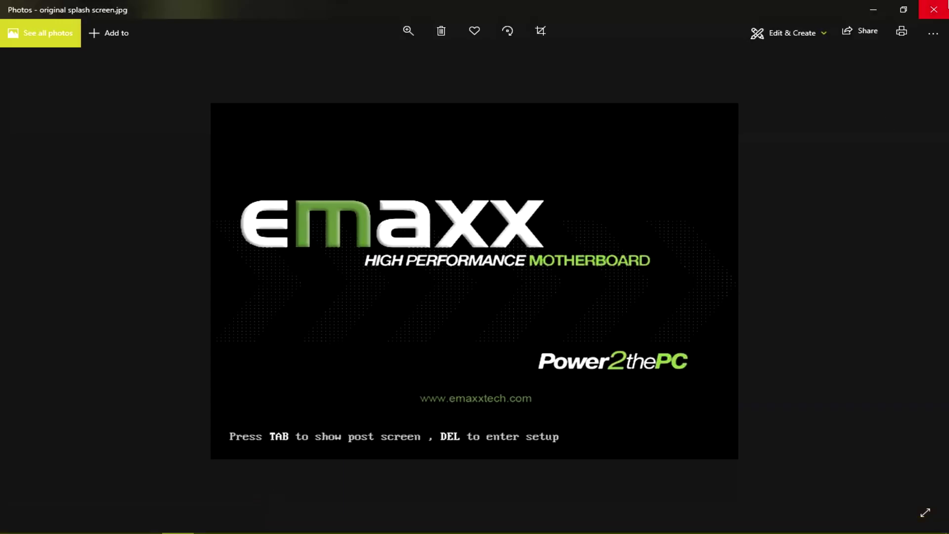
pyautogui.click(934, 10)
pyautogui.click(150, 527)
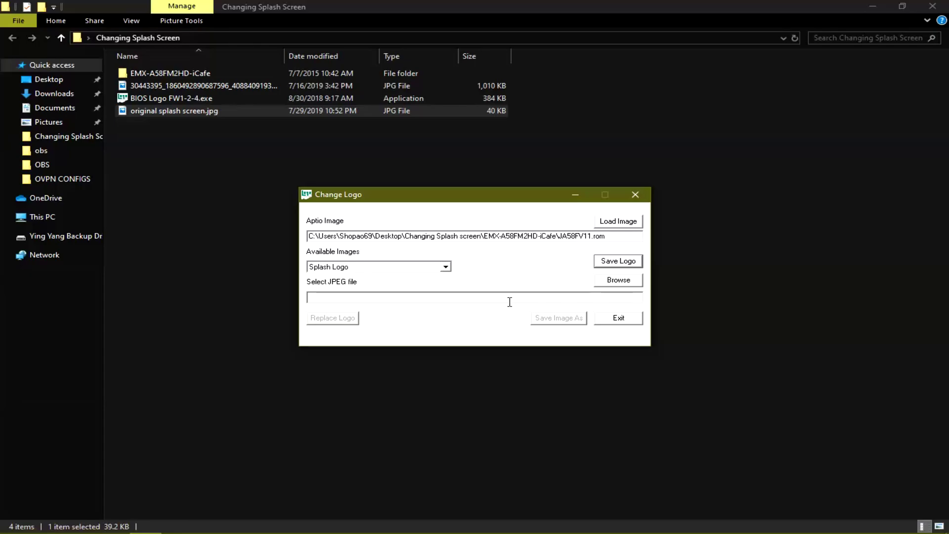
pyautogui.click(616, 322)
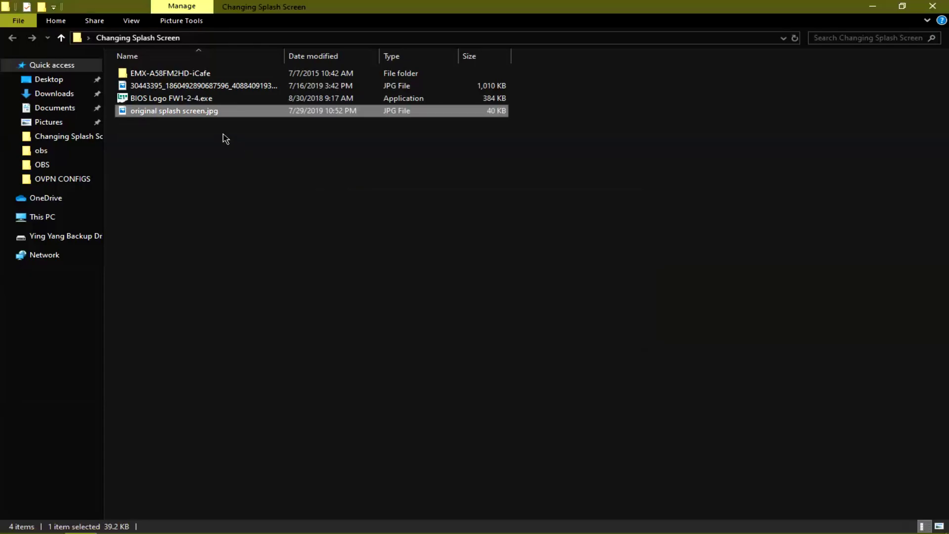
# Verify in Properties > Details that original splash screen.jpg measures 800 x 600
pyautogui.rightClick(205, 108)
pyautogui.click(297, 498)
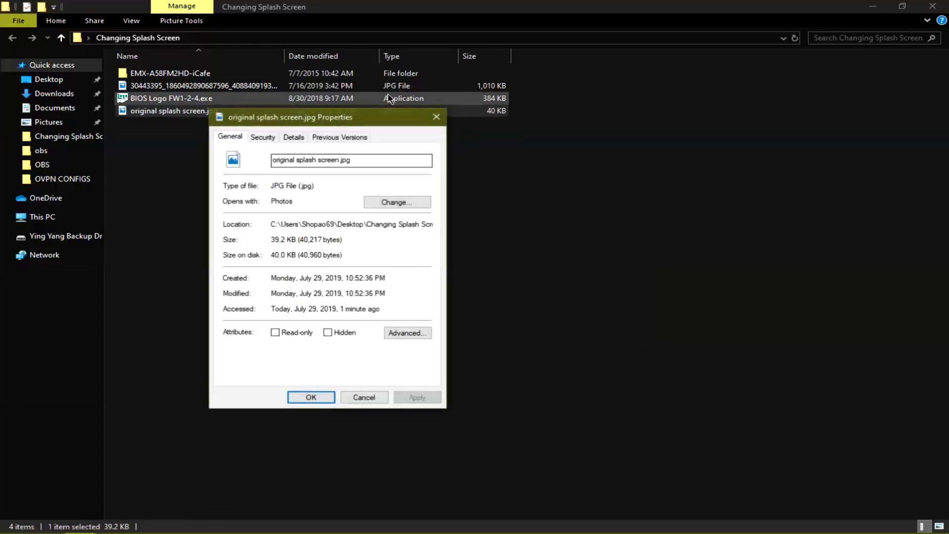
pyautogui.click(297, 137)
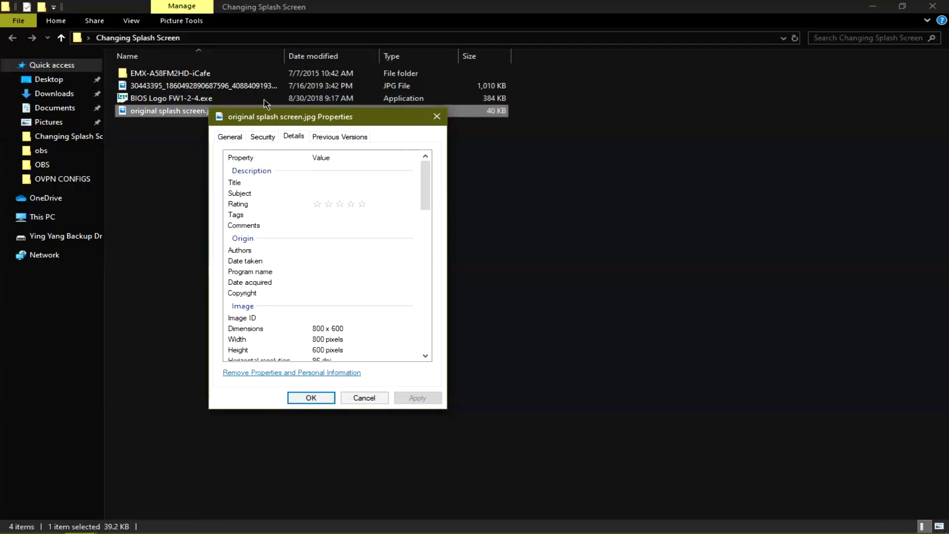
pyautogui.moveTo(281, 121); pyautogui.dragTo(480, 130)
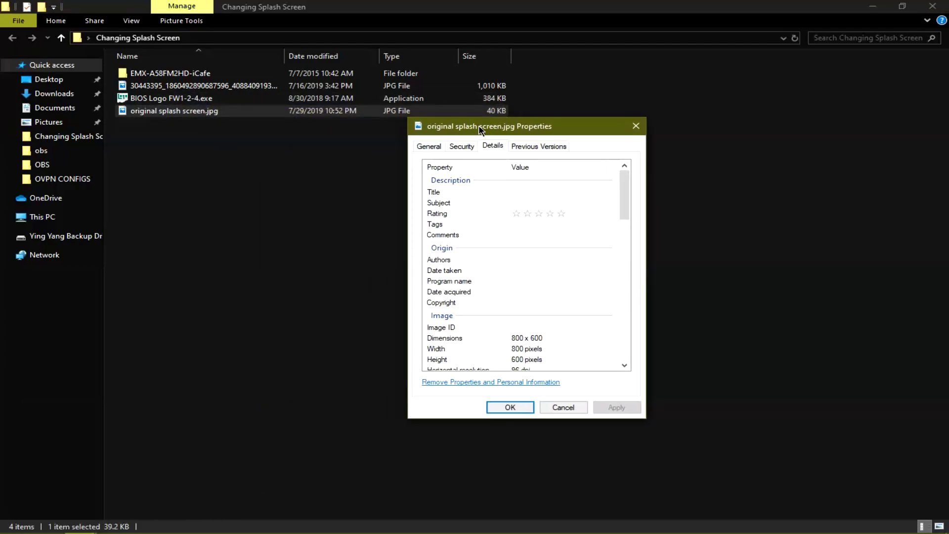
pyautogui.scroll(-2, 513, 247)
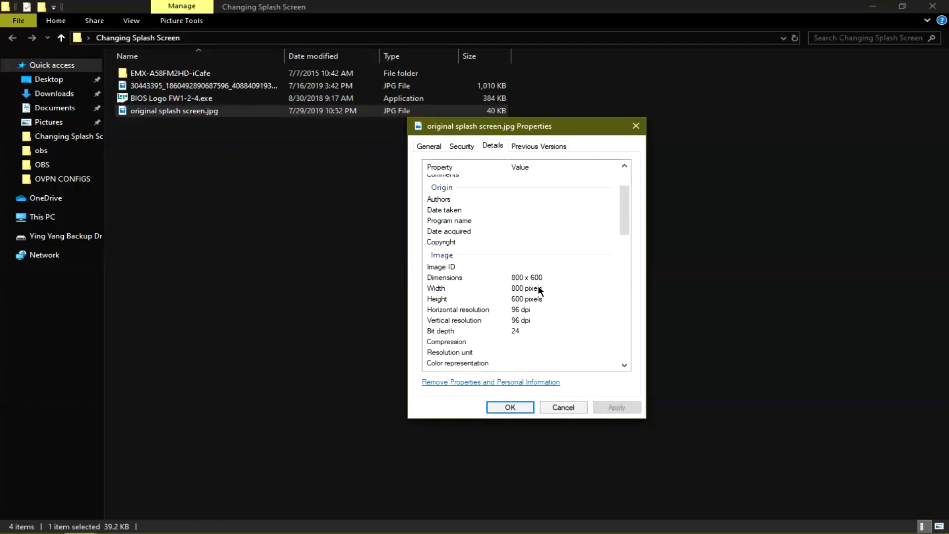
pyautogui.click(448, 279)
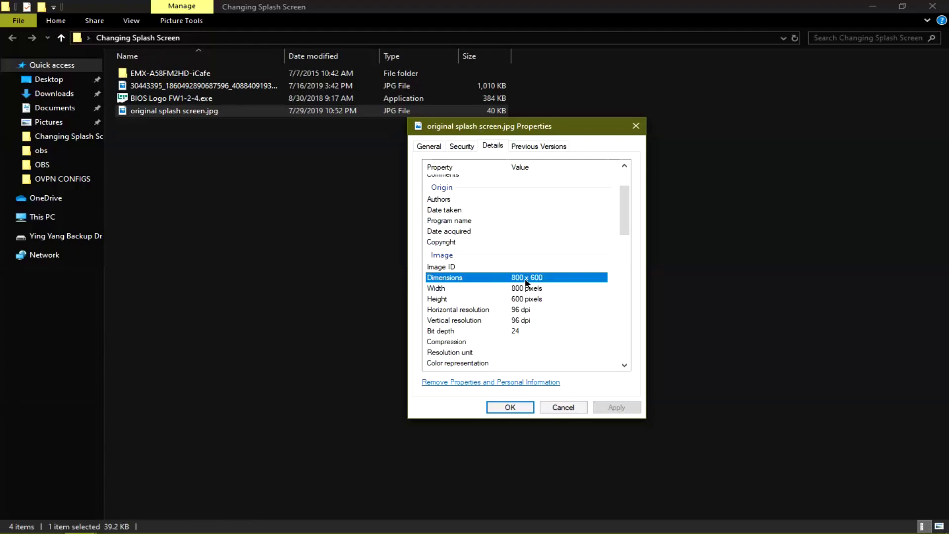
pyautogui.click(563, 407)
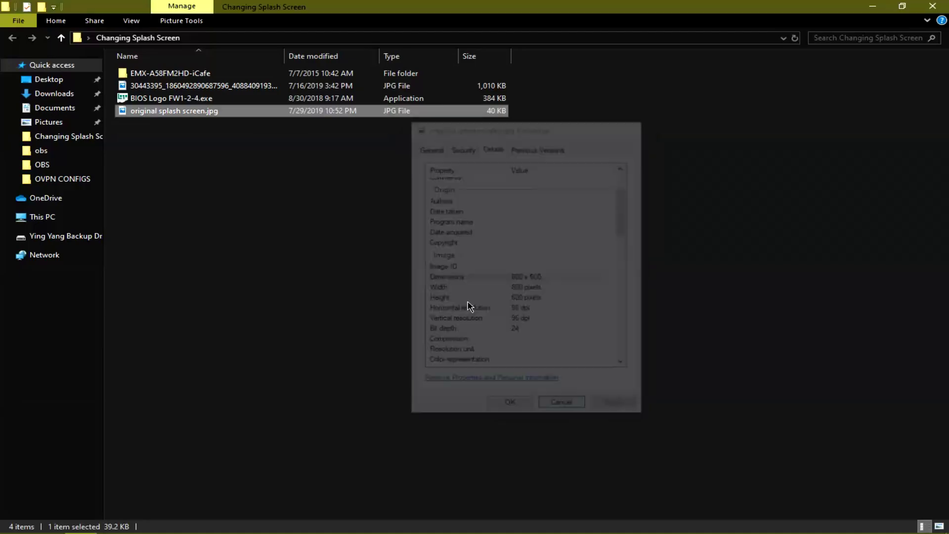
# Preview original splash screen.jpg in Photos, then select the 30443395 photo
pyautogui.doubleClick(197, 113)
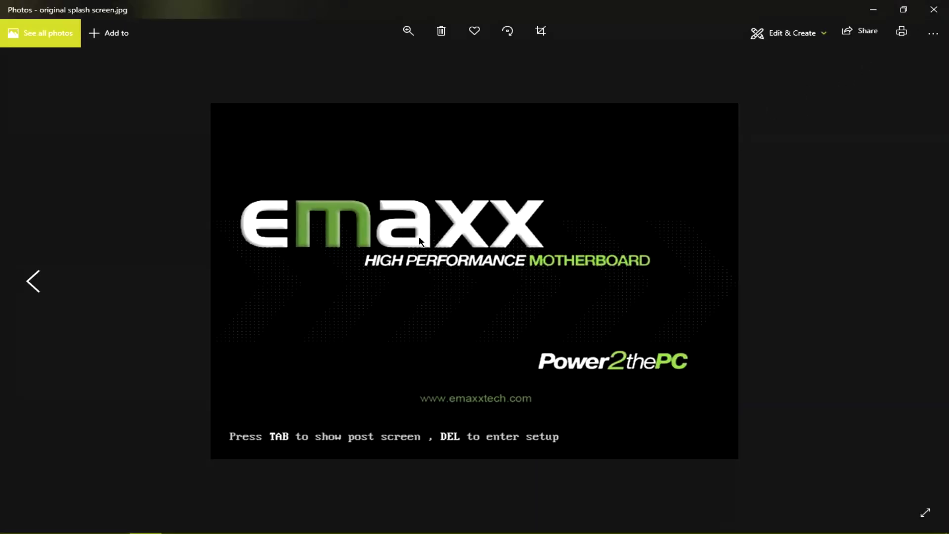
pyautogui.click(934, 9)
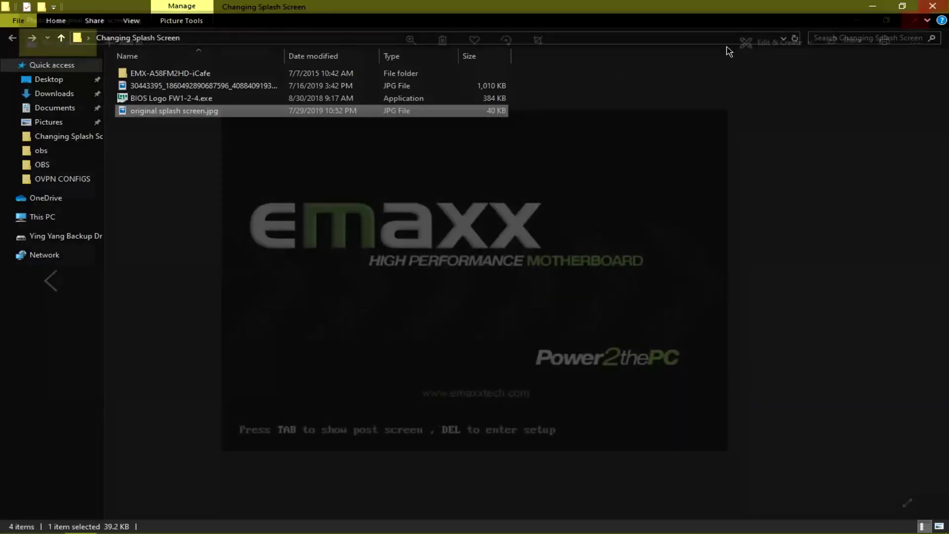
pyautogui.click(240, 87)
# Open the 30443395 photo in Photos and start editing it
pyautogui.rightClick(241, 87)
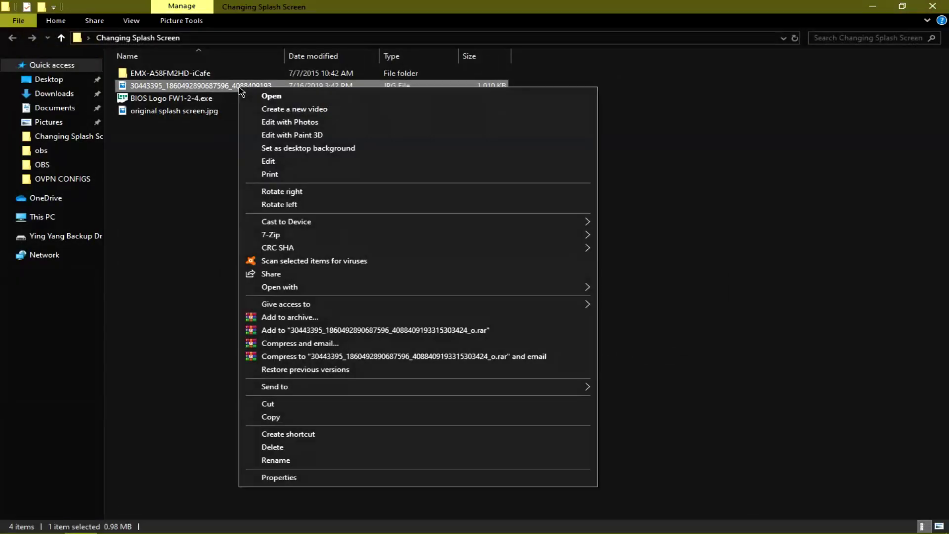
pyautogui.click(271, 96)
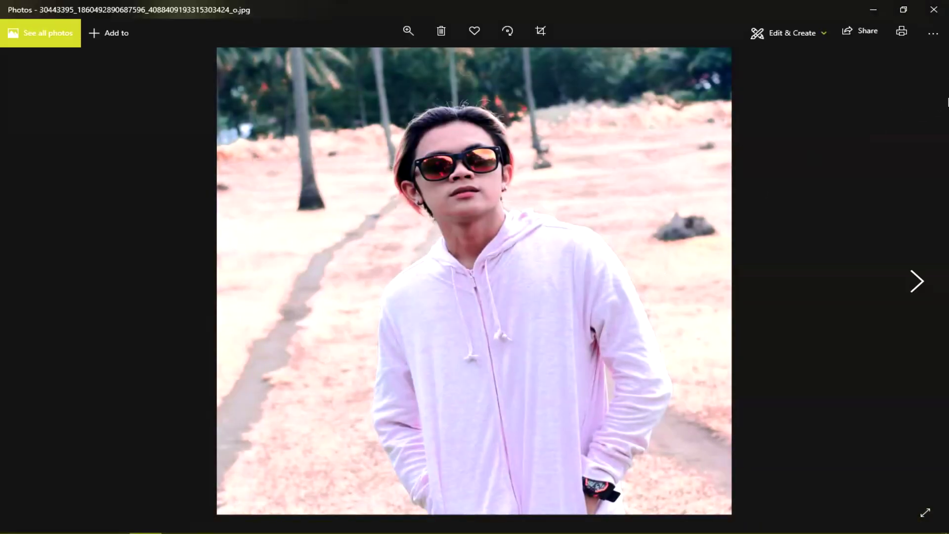
pyautogui.click(933, 33)
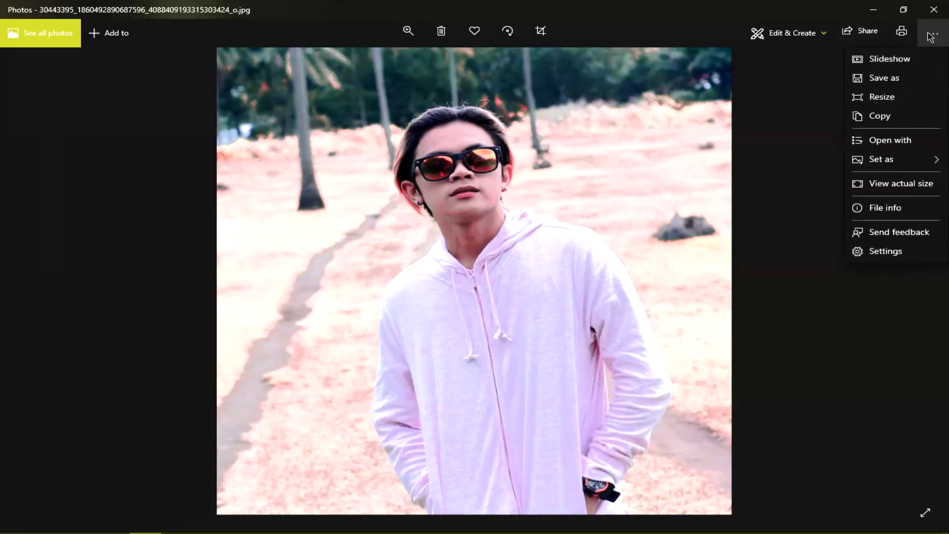
pyautogui.click(808, 35)
pyautogui.click(774, 66)
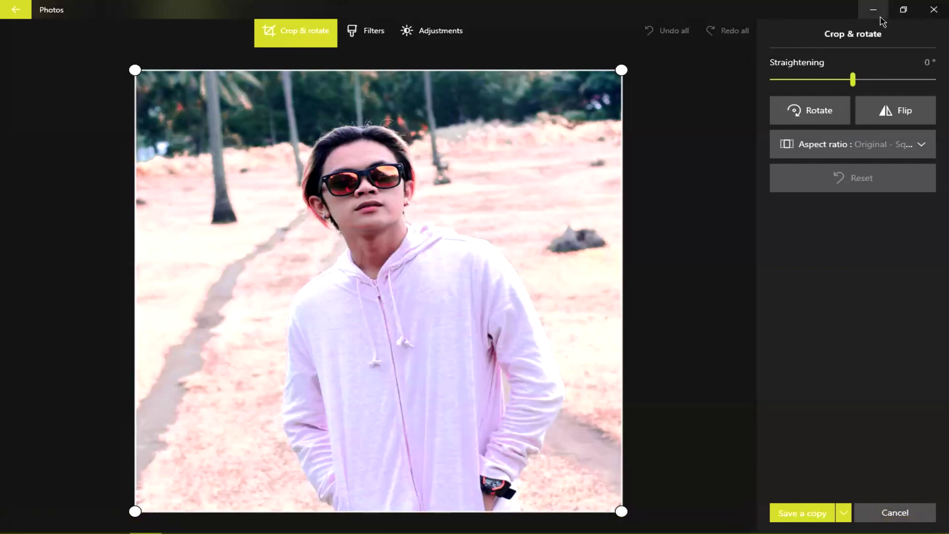
# Crop to a landscape Widescreen 16:9 frame around the face and save over the original
pyautogui.click(871, 143)
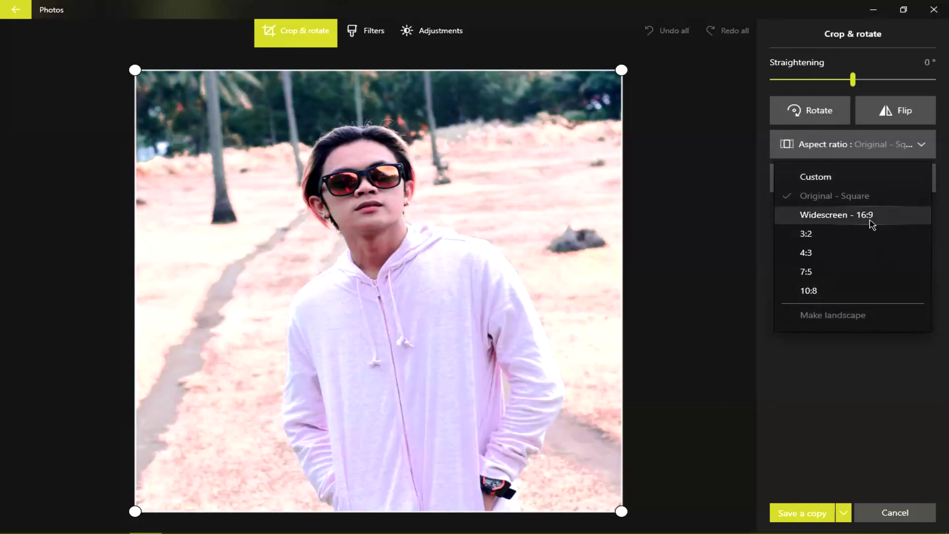
pyautogui.click(871, 224)
pyautogui.click(831, 153)
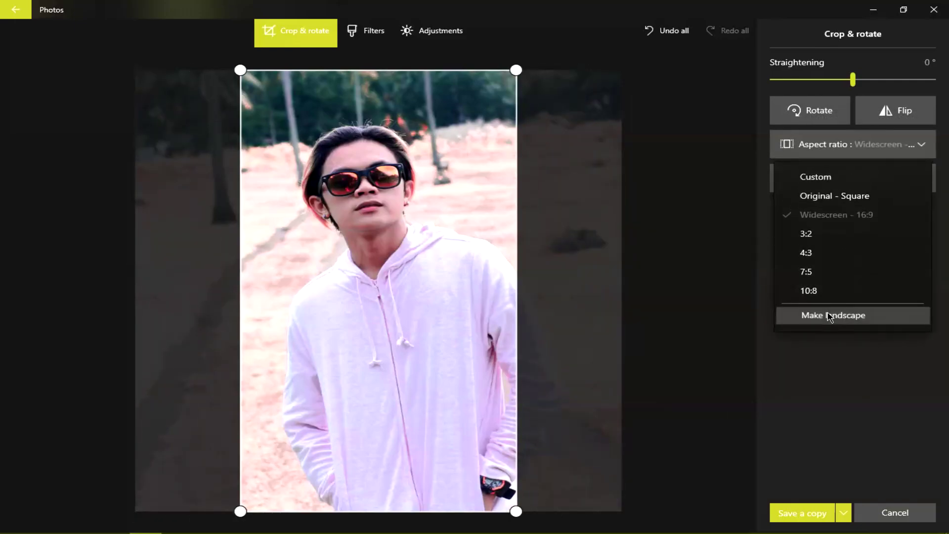
pyautogui.click(830, 316)
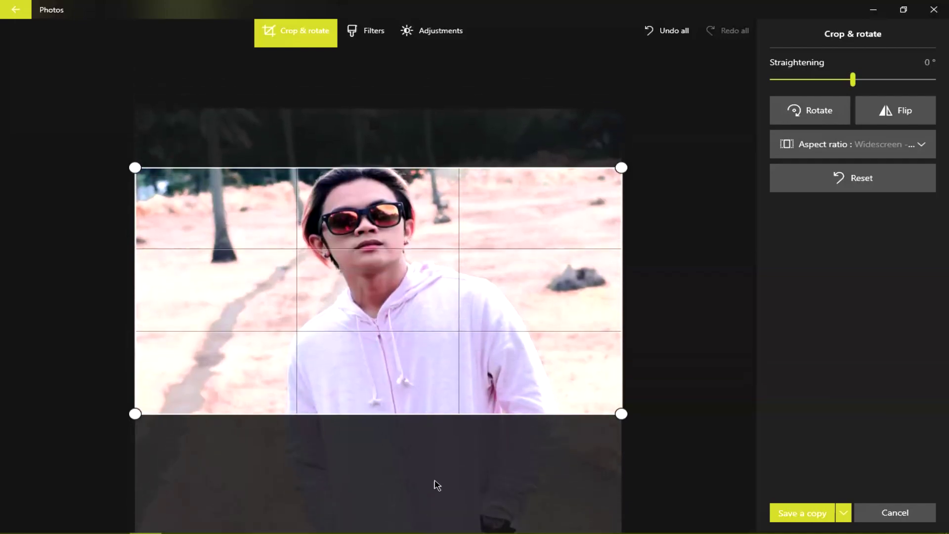
pyautogui.moveTo(438, 485); pyautogui.dragTo(435, 513)
pyautogui.click(844, 516)
pyautogui.click(810, 491)
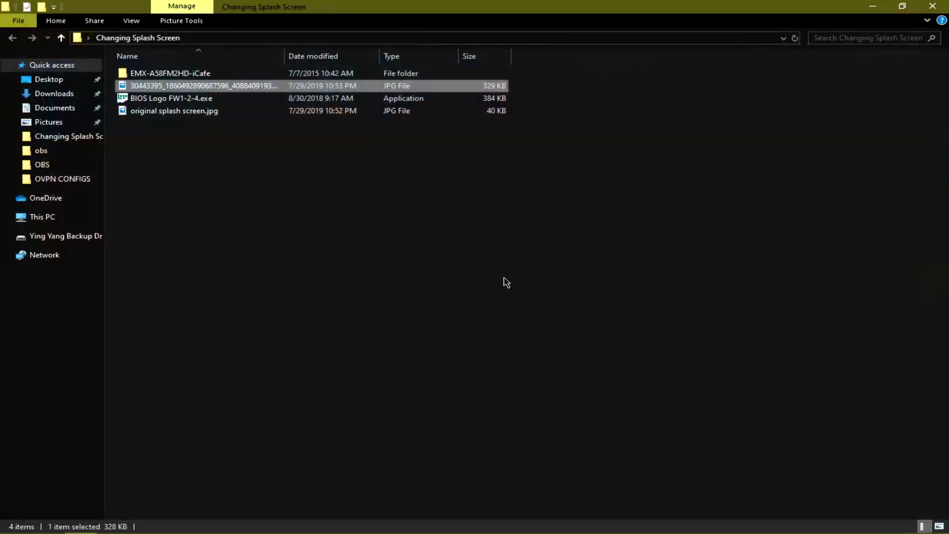
# Open the cropped photo in Paint
pyautogui.rightClick(185, 84)
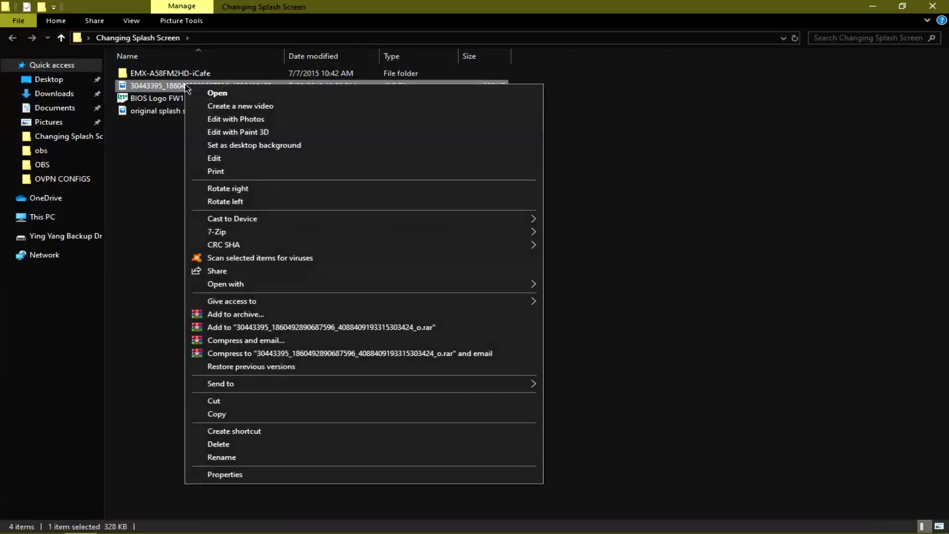
pyautogui.moveTo(282, 293)
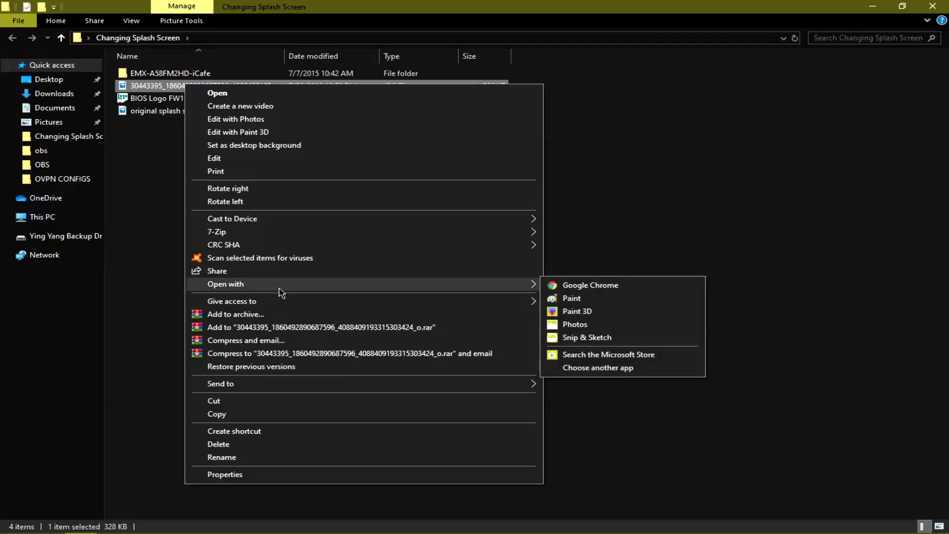
pyautogui.click(665, 298)
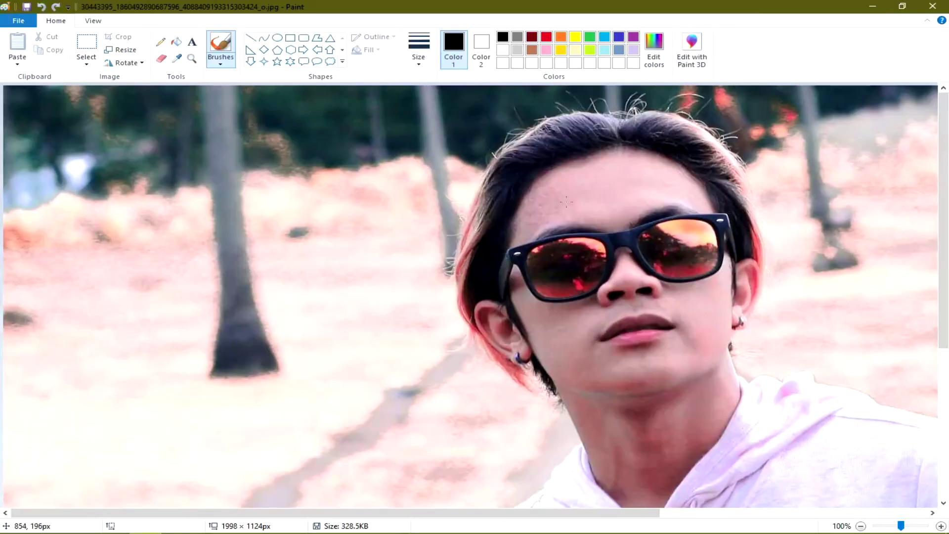
pyautogui.scroll(-1, 566, 202)
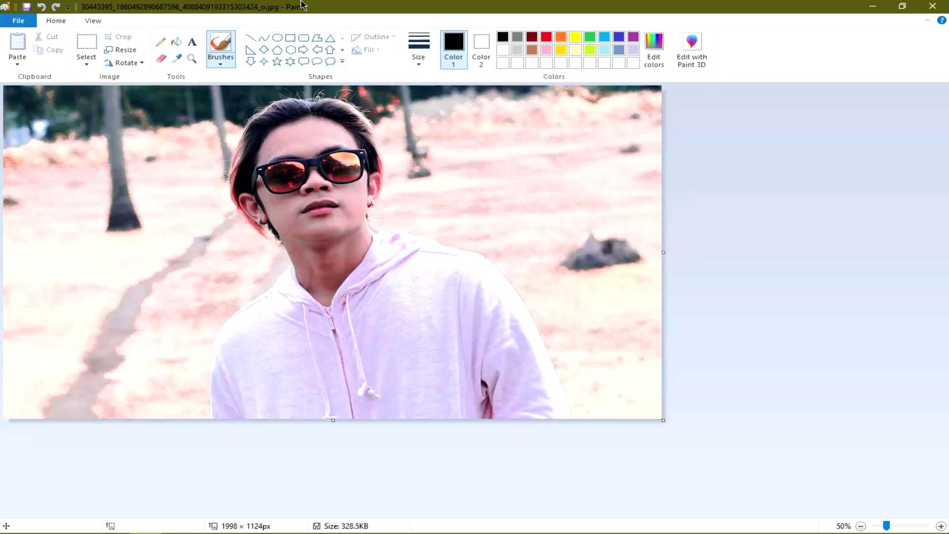
# Add purple lower-left lines 'Press "Del" to Enter Bios Setup' and 'Press "F12" to Enter Boot Selection', then save
pyautogui.click(193, 41)
pyautogui.click(41, 358)
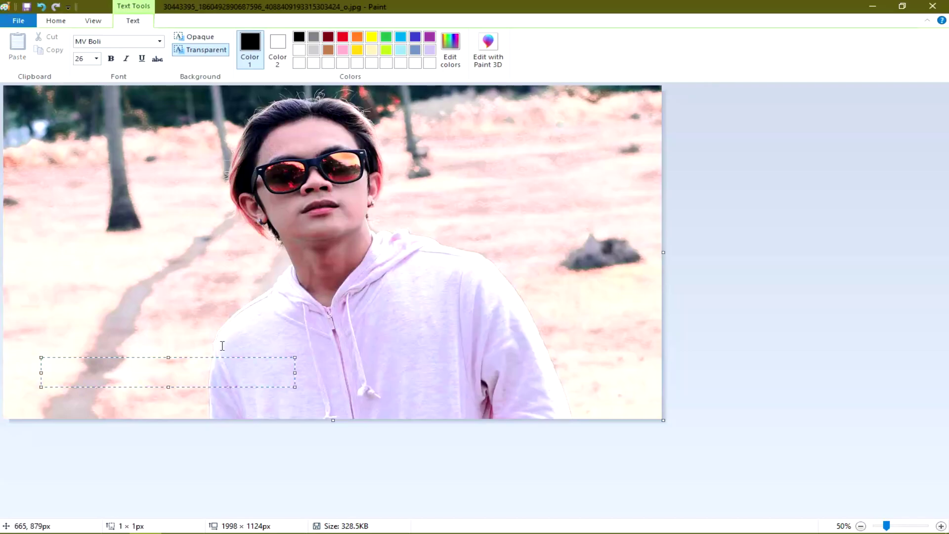
pyautogui.click(430, 37)
pyautogui.write('Press "Del" to Enter Bios Setup')
pyautogui.press('Return')
pyautogui.write('Press "F12" to Enter Boot Selection')
pyautogui.moveTo(207, 358); pyautogui.dragTo(170, 386)
pyautogui.click(318, 322)
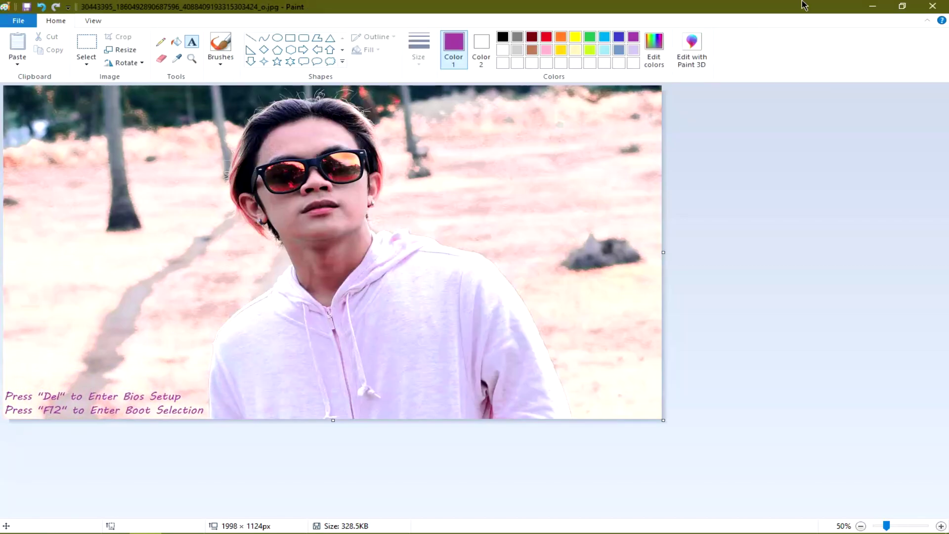
pyautogui.click(932, 6)
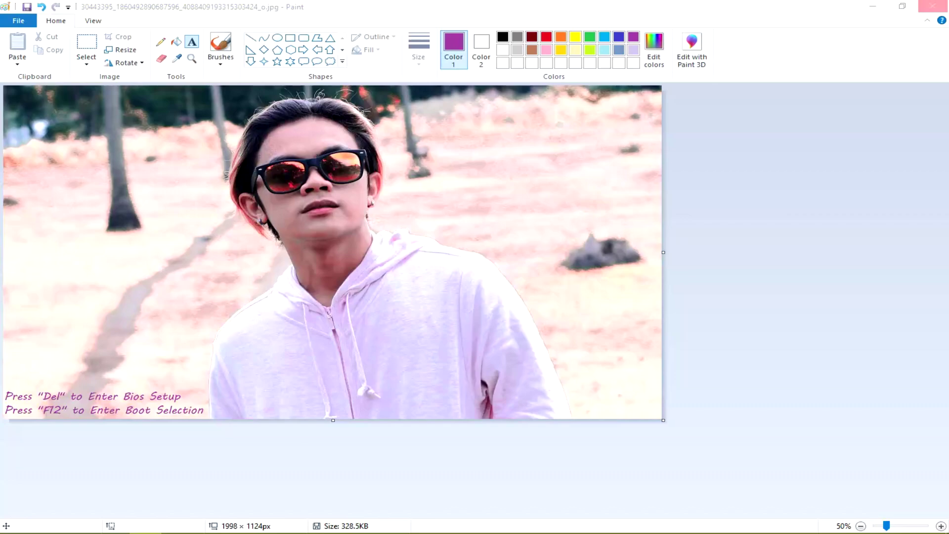
pyautogui.click(443, 289)
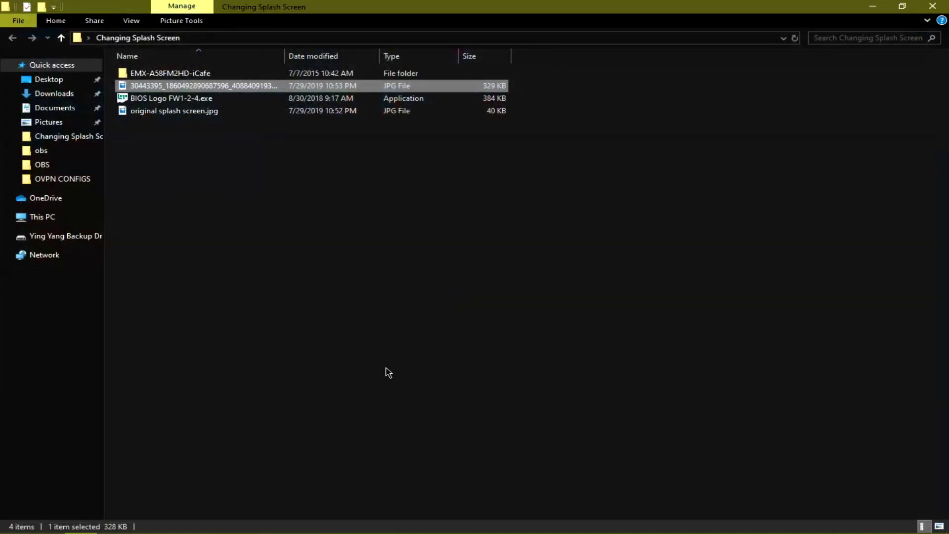
# Open the captioned photo and set a custom 800 x 600 size, aspect ratio unlocked, quality 100%
pyautogui.doubleClick(182, 89)
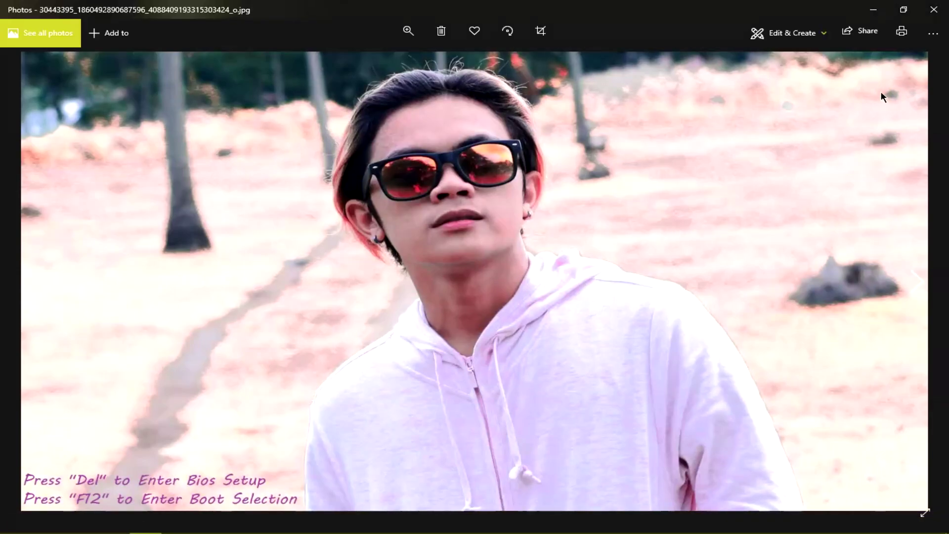
pyautogui.click(933, 33)
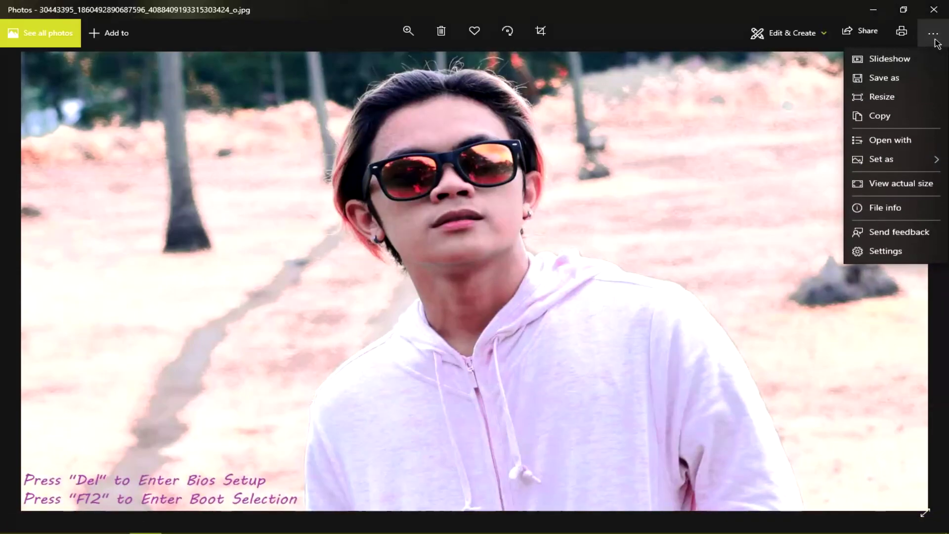
pyautogui.click(905, 101)
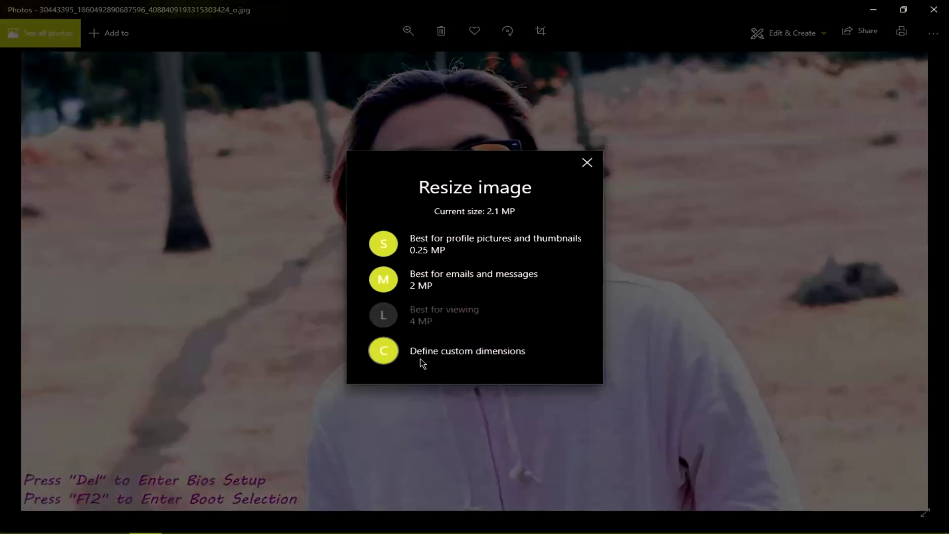
pyautogui.click(392, 356)
pyautogui.click(387, 276)
pyautogui.moveTo(533, 314); pyautogui.dragTo(845, 297)
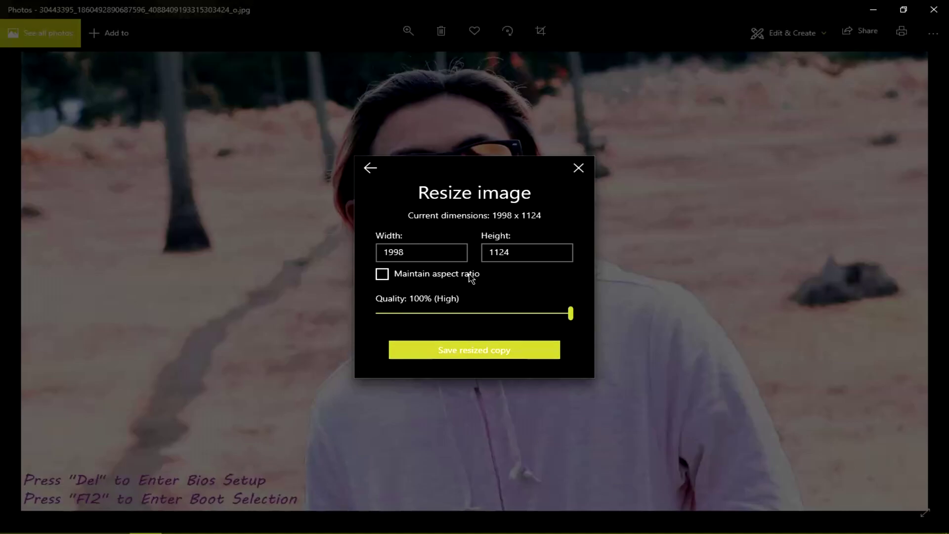
pyautogui.click(447, 253)
pyautogui.write('800')
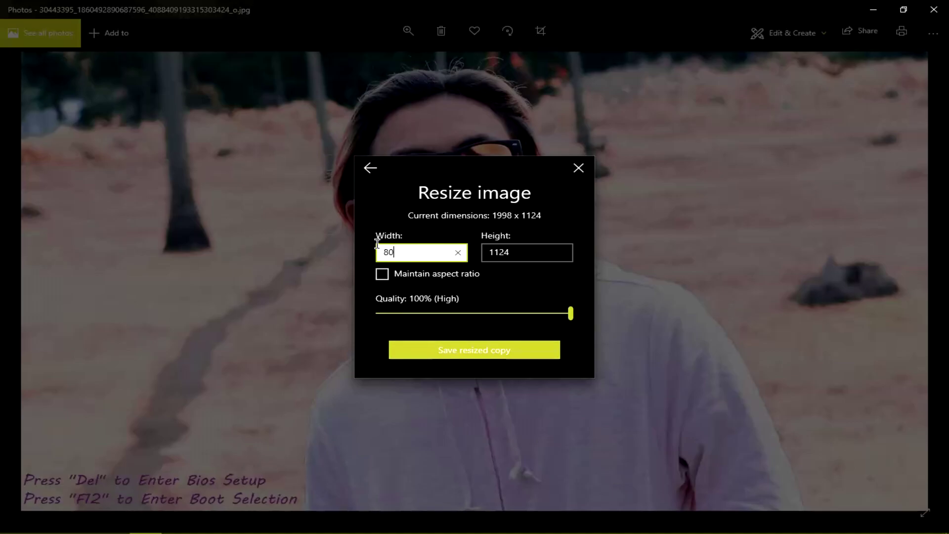
pyautogui.click(536, 255)
pyautogui.write('6')
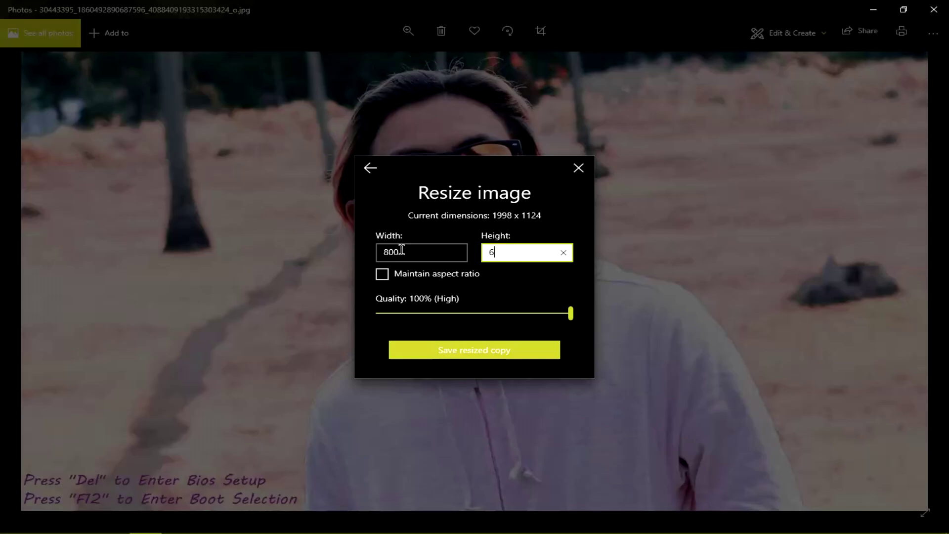
# Save the resized copy as 'Splash Screen Replacement' and close Photos
pyautogui.click(491, 354)
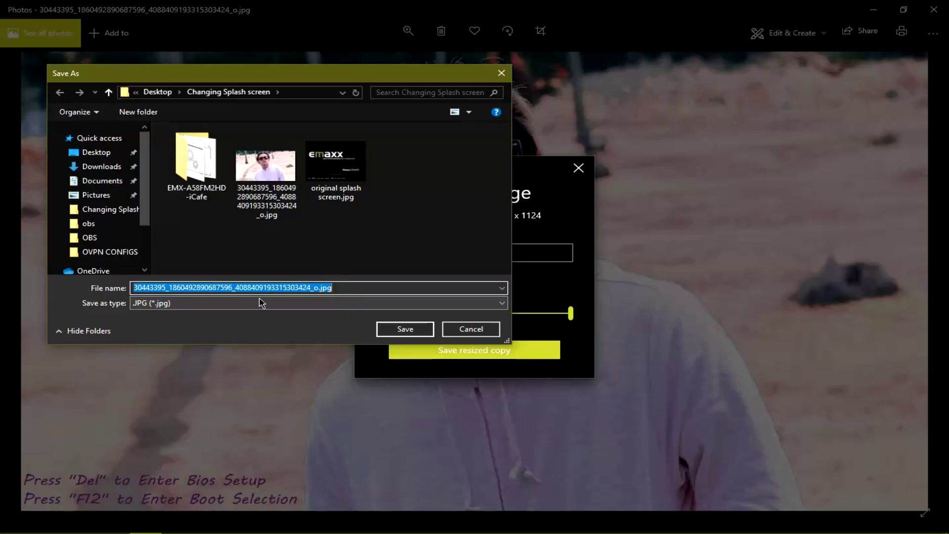
pyautogui.press('BackSpace')
pyautogui.write('Splash Screen Replacement')
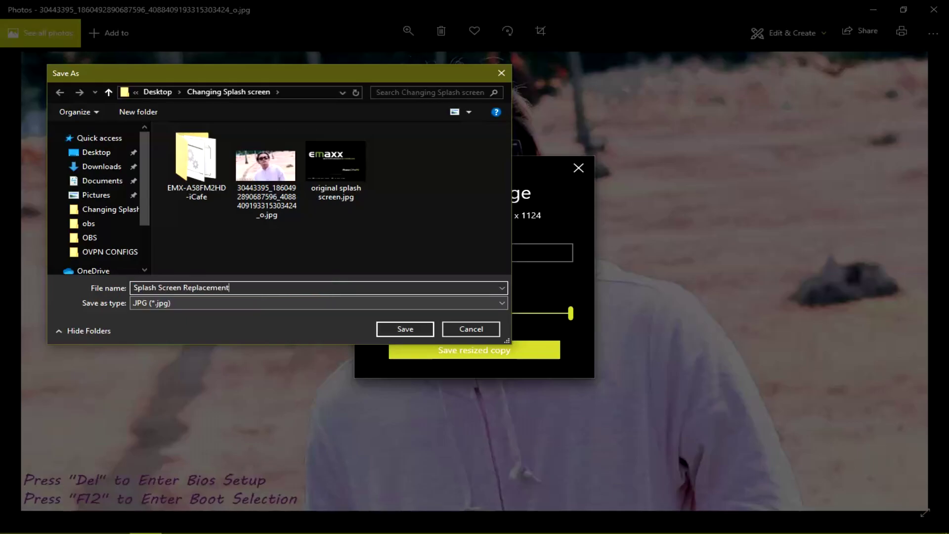
pyautogui.press('Return')
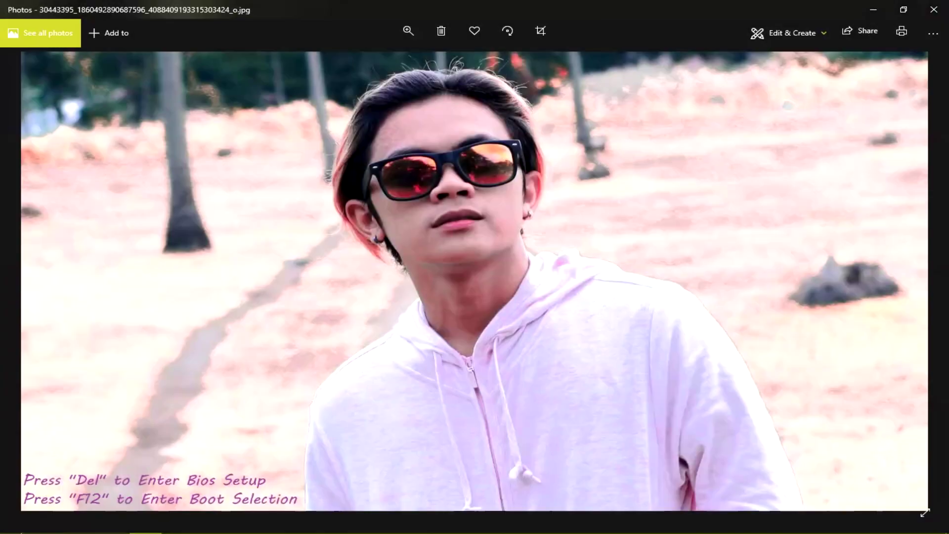
pyautogui.click(934, 9)
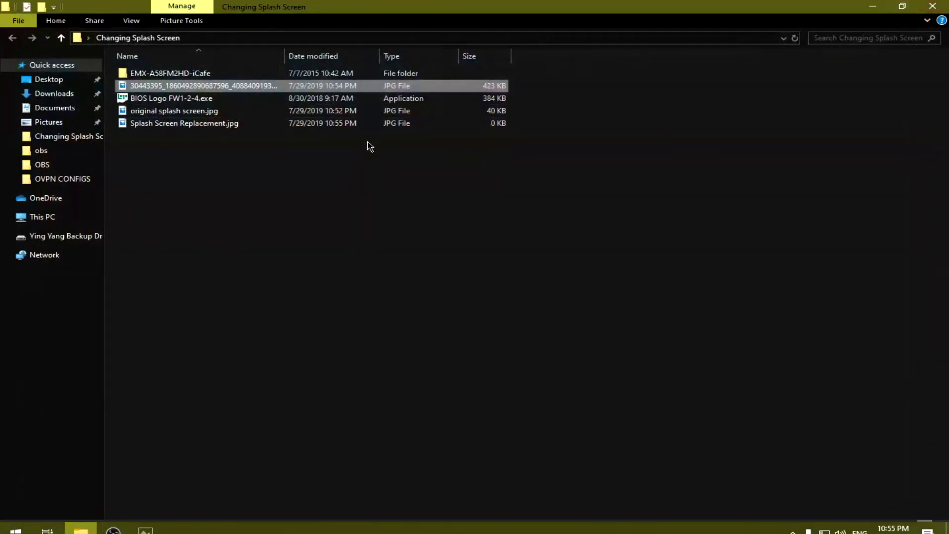
# Compare Splash Screen Replacement.jpg with the original splash screen image by flipping between them
pyautogui.doubleClick(259, 122)
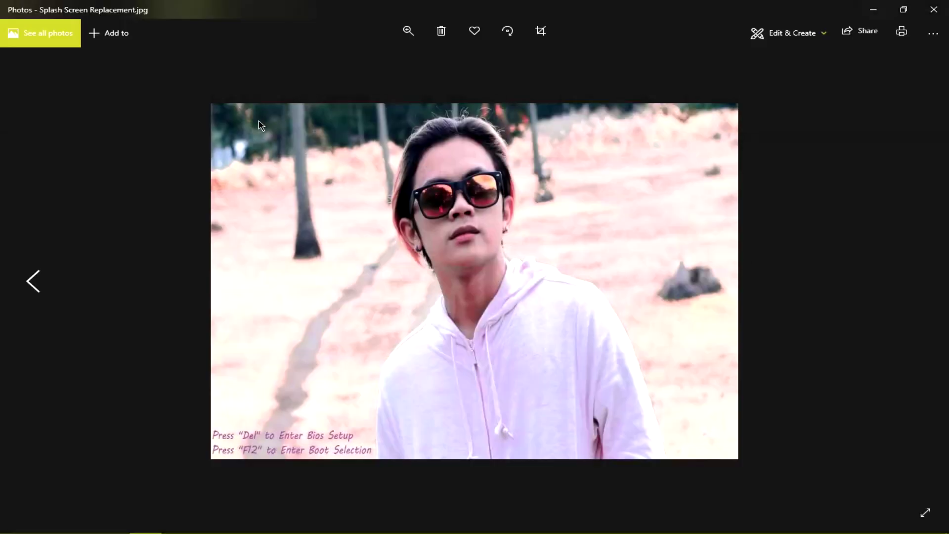
pyautogui.press('Left')
pyautogui.press('Right')
pyautogui.press('Left')
pyautogui.press('Right')
pyautogui.press('Left')
pyautogui.press('Right')
pyautogui.press('Left')
pyautogui.press('Right')
pyautogui.press('Left')
pyautogui.press('Right')
# Close the viewer and refresh the folder so the new file shows 299 KB
pyautogui.click(934, 9)
pyautogui.rightClick(298, 259)
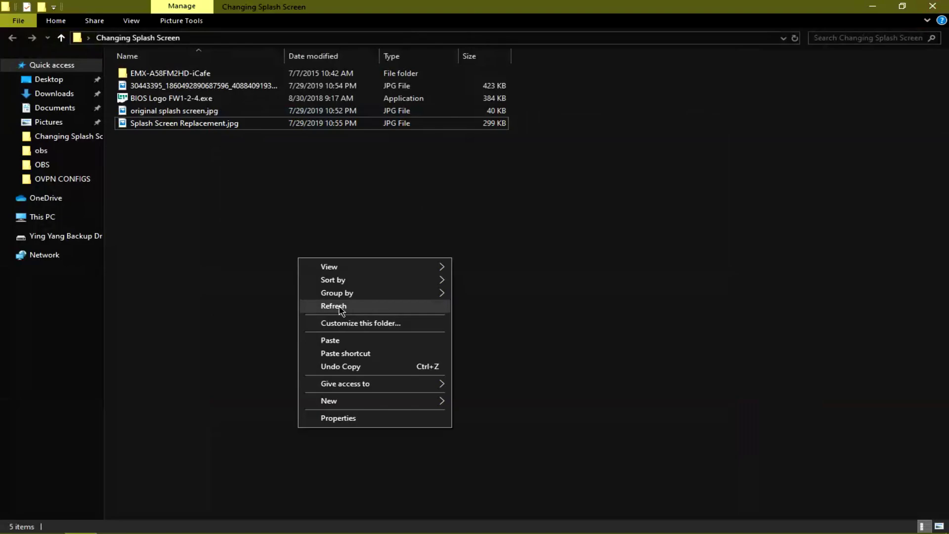
pyautogui.click(340, 309)
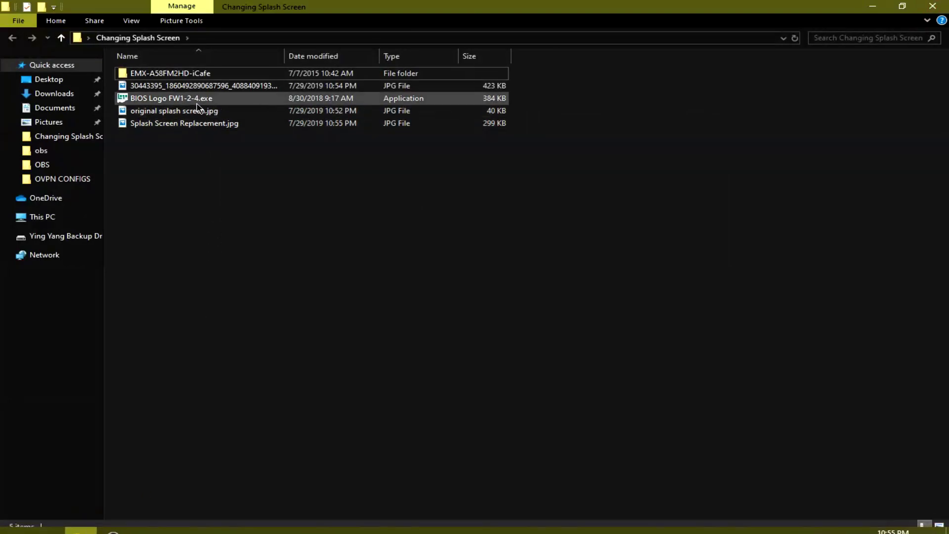
# Launch BIOS Logo FW1-2-4 and load JA58FV11.rom from the EMX-A58FM2HD-iCafe folder
pyautogui.doubleClick(171, 98)
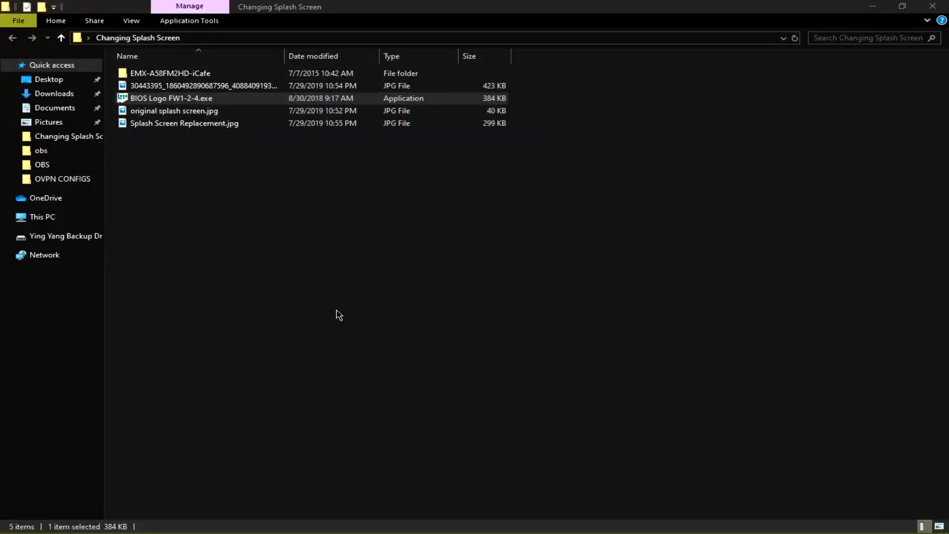
pyautogui.click(606, 224)
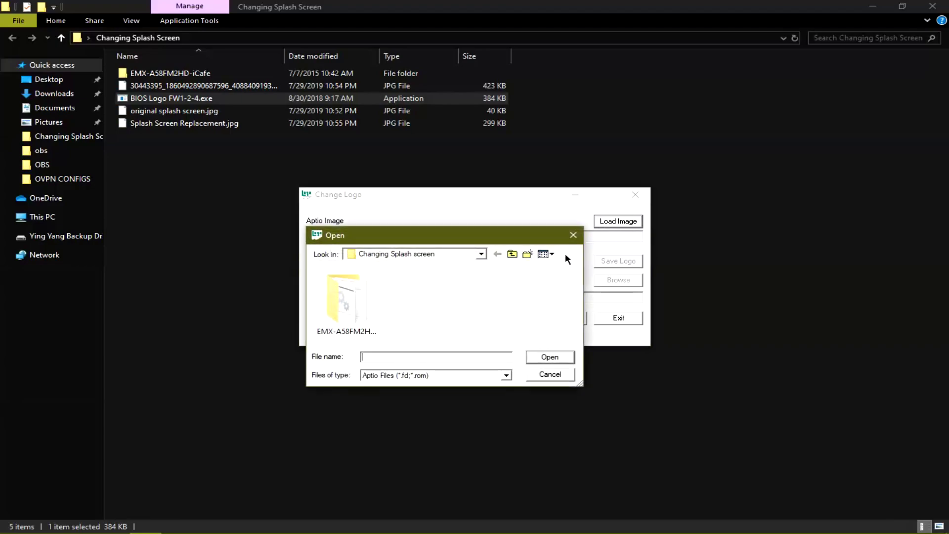
pyautogui.moveTo(473, 241); pyautogui.dragTo(787, 154)
pyautogui.doubleClick(684, 203)
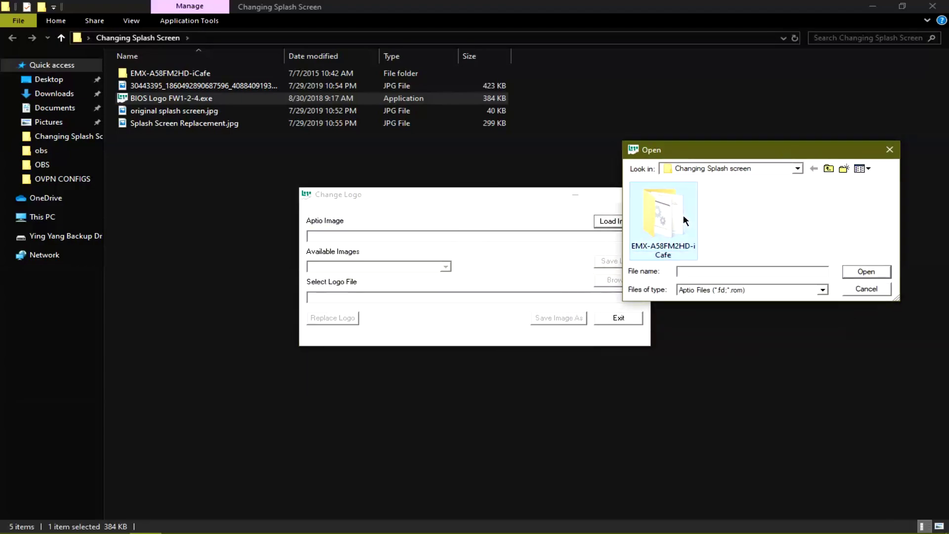
pyautogui.doubleClick(680, 217)
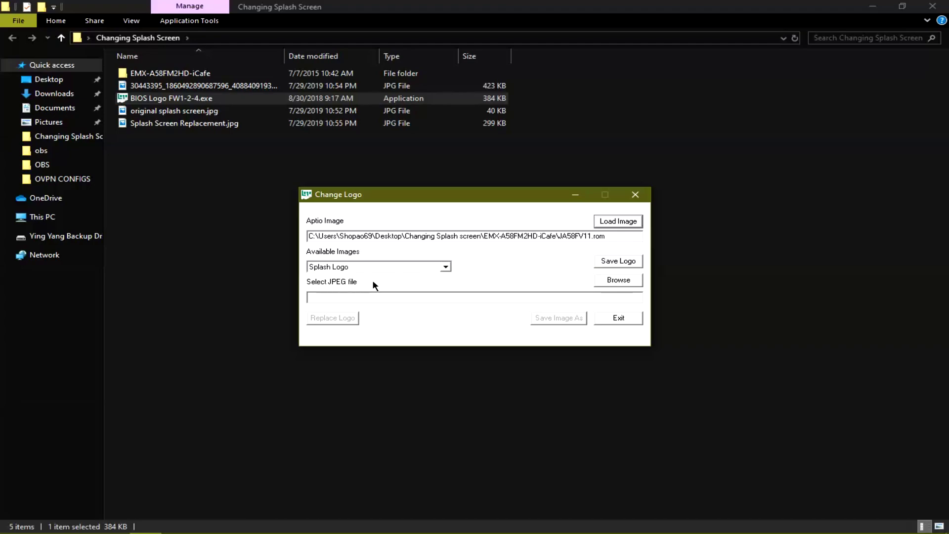
# Choose Splash Screen Replacement.jpg as the logo file (All Files type) and start Replace Logo
pyautogui.click(618, 281)
pyautogui.click(734, 291)
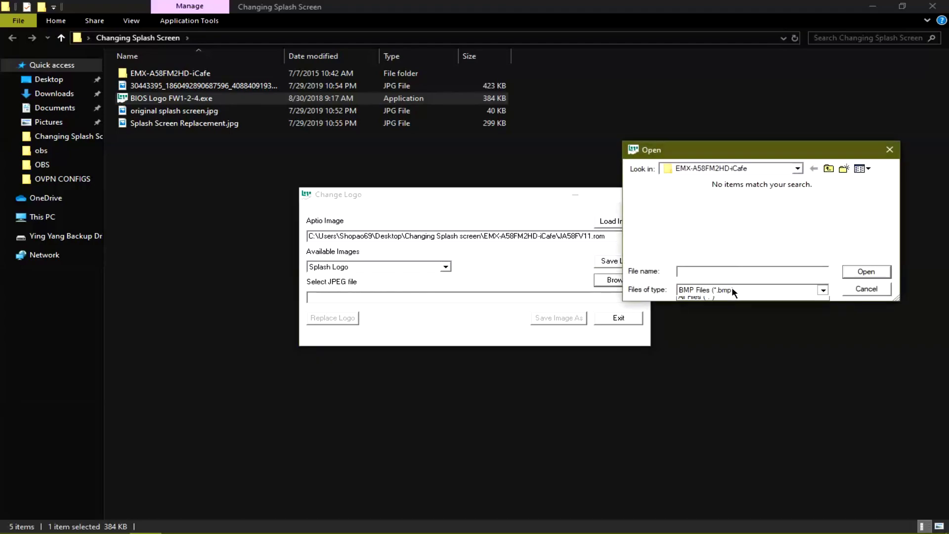
pyautogui.click(697, 319)
pyautogui.scroll(-5, 789, 217)
pyautogui.click(830, 169)
pyautogui.scroll(-3, 755, 202)
pyautogui.scroll(3, 755, 213)
pyautogui.scroll(-1, 750, 244)
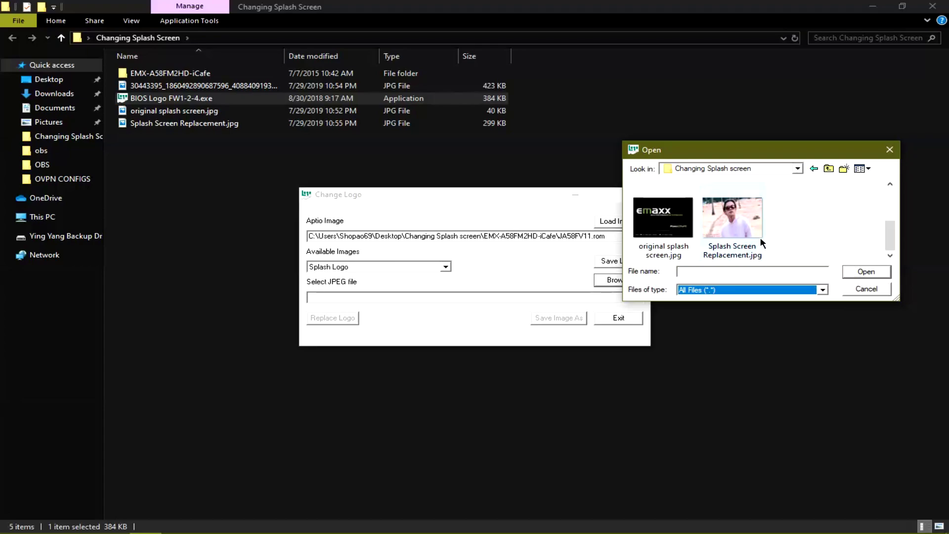
pyautogui.click(758, 238)
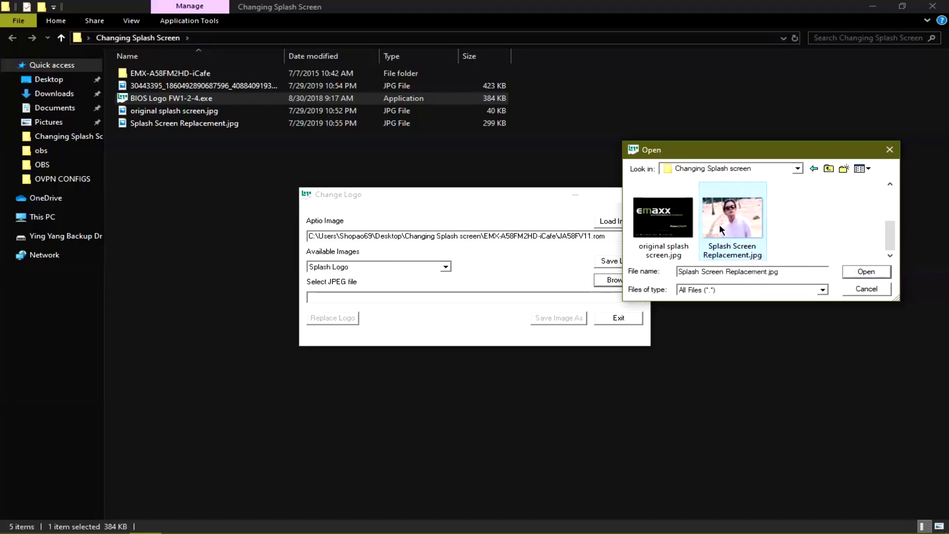
pyautogui.click(866, 272)
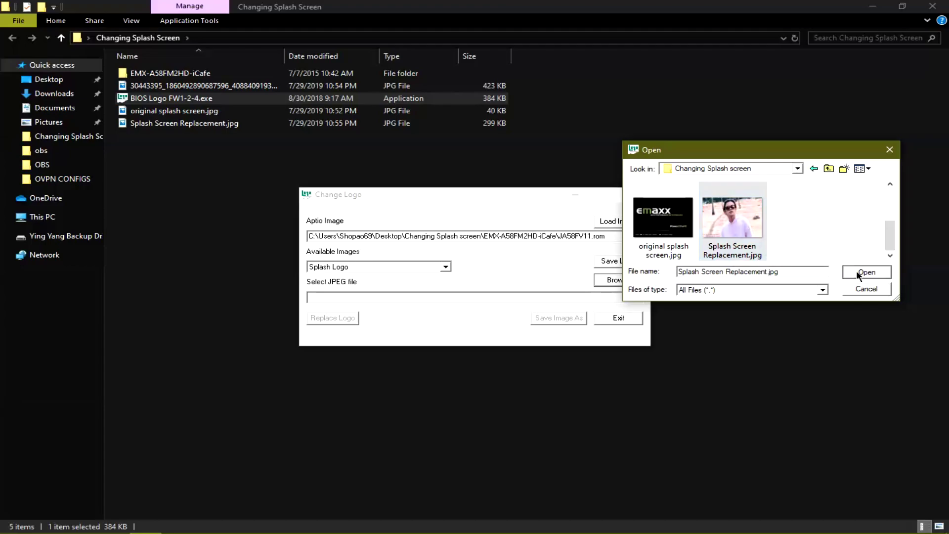
pyautogui.click(317, 321)
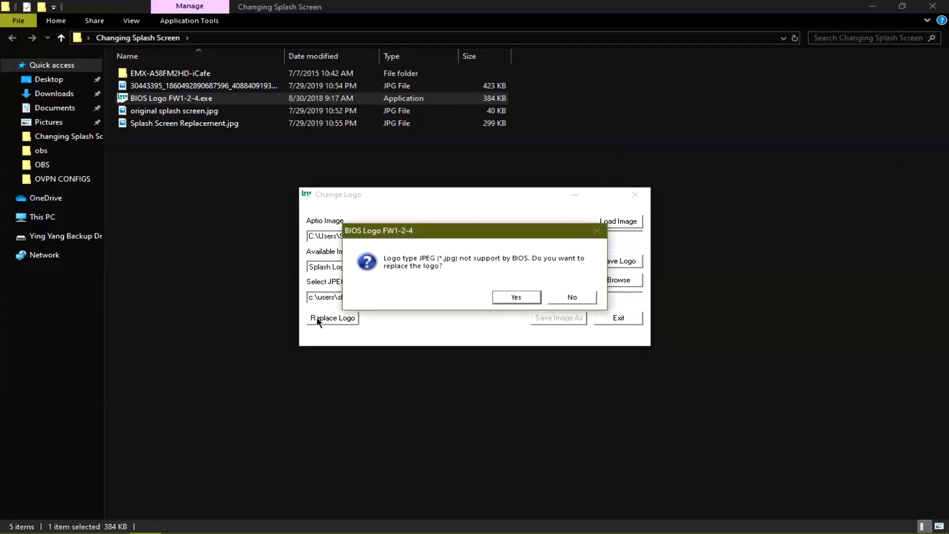
# Accept the JPEG warning and create the new splash logo
pyautogui.moveTo(419, 231); pyautogui.dragTo(330, 233)
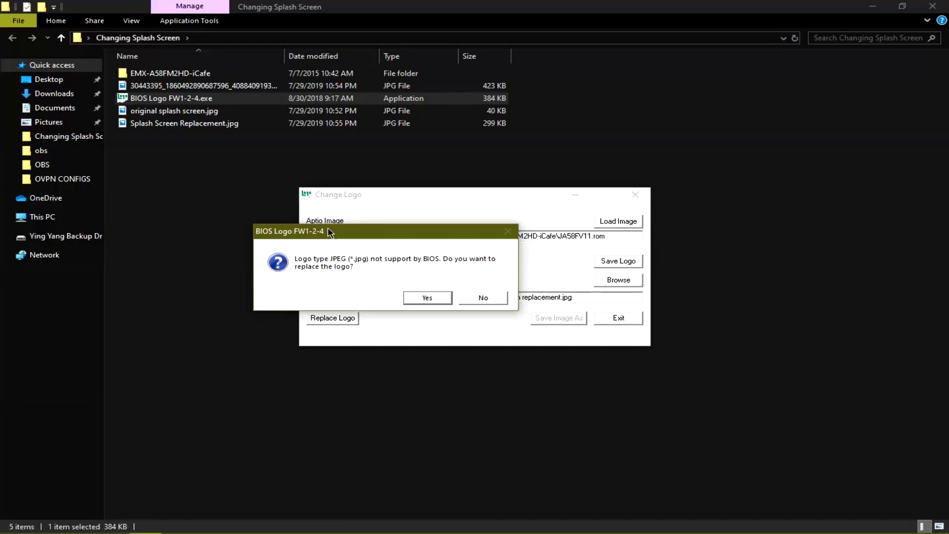
pyautogui.click(419, 297)
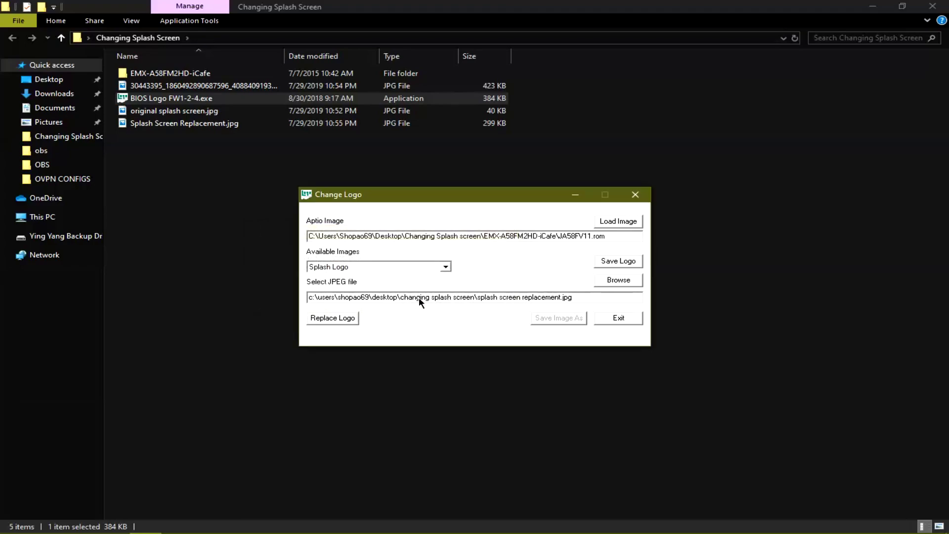
pyautogui.click(333, 318)
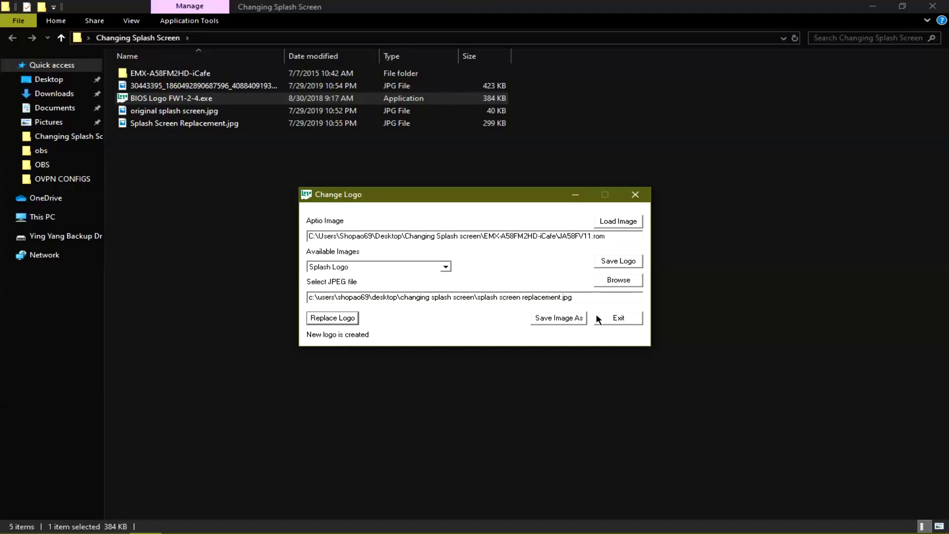
# Save the modified BIOS image over JA58FV11.rom, confirming the overwrite
pyautogui.click(551, 319)
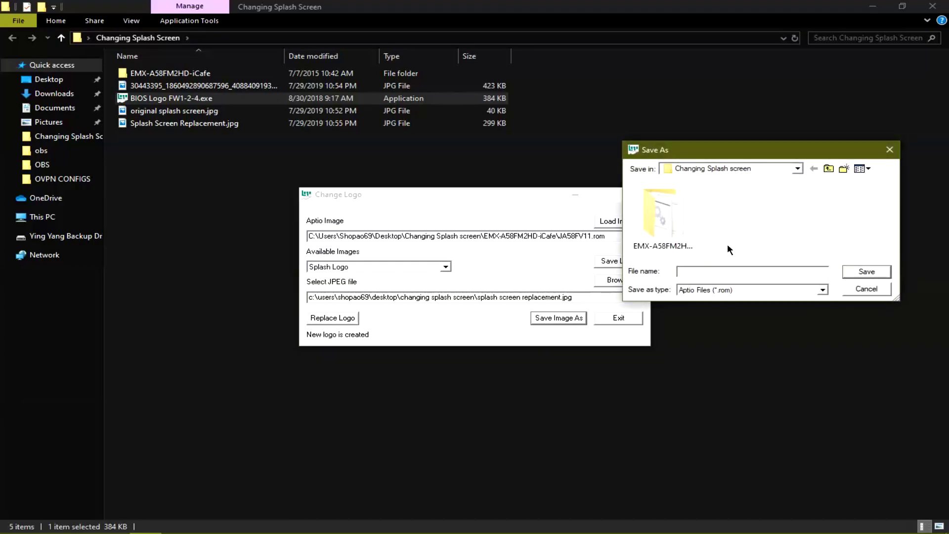
pyautogui.doubleClick(671, 215)
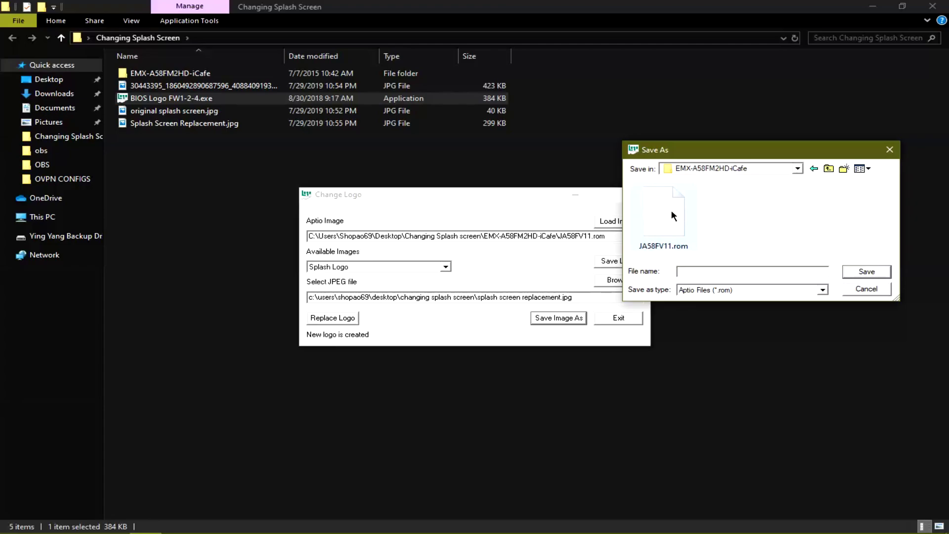
pyautogui.doubleClick(672, 215)
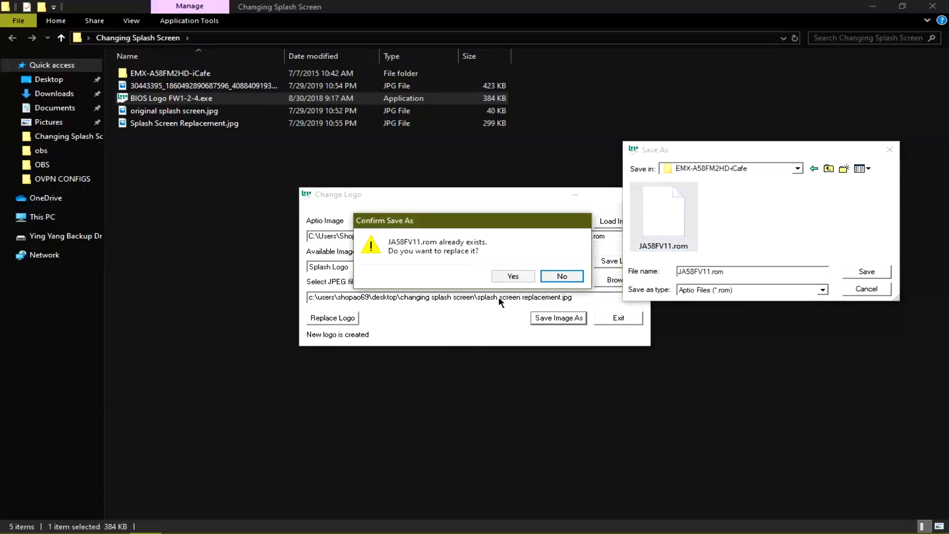
pyautogui.click(511, 276)
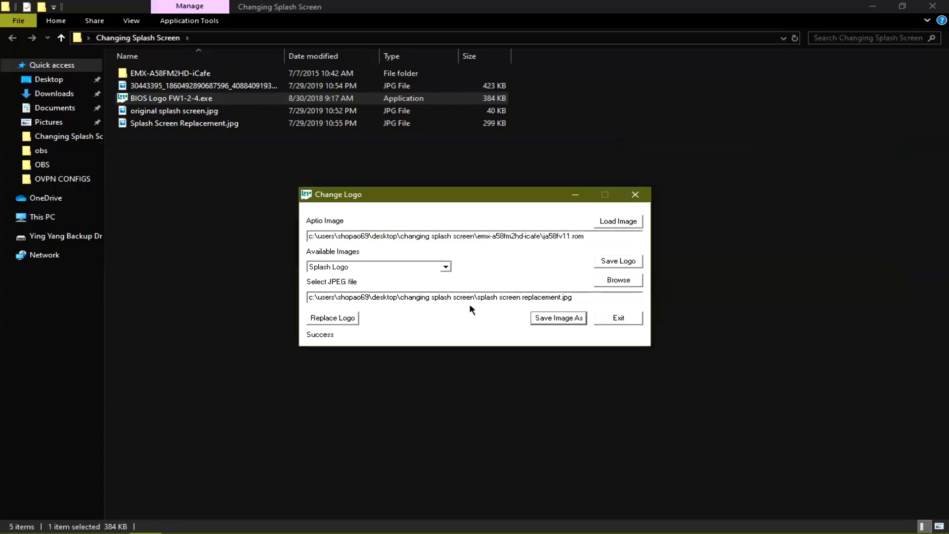
# Exit the BIOS Logo tool and refresh the Changing Splash Screen folder
pyautogui.click(626, 318)
pyautogui.rightClick(293, 258)
pyautogui.click(340, 306)
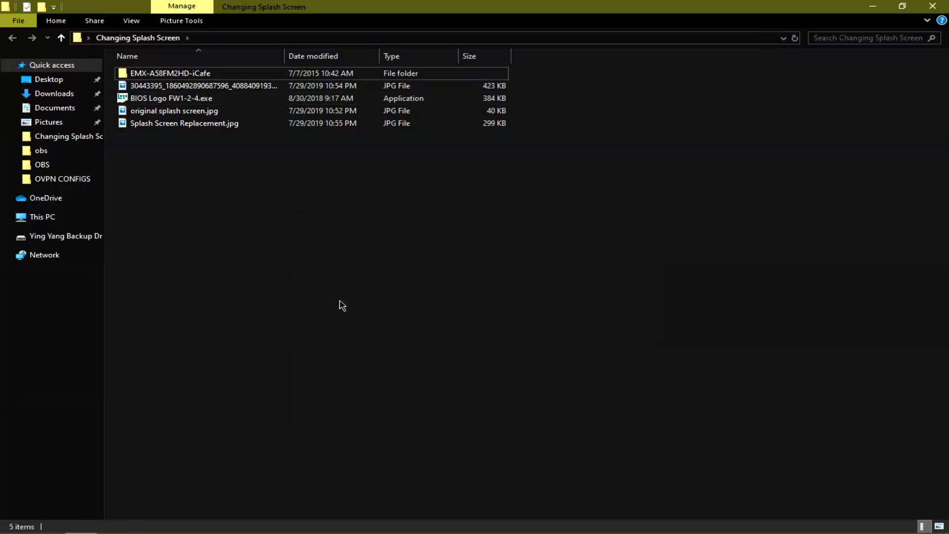